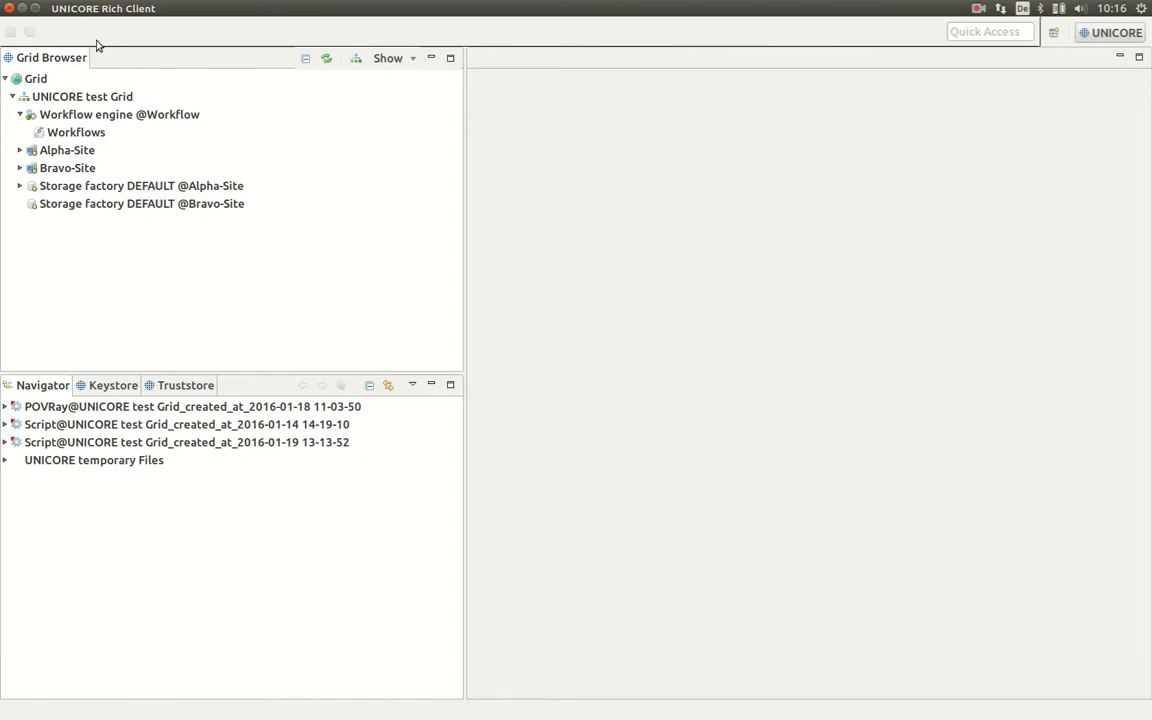
- Create a new workflow project named MyWorkflow in the default location
{"action": "left_click", "coordinate": [58, 8]}
{"action": "mouse_move", "coordinate": [62, 25]}
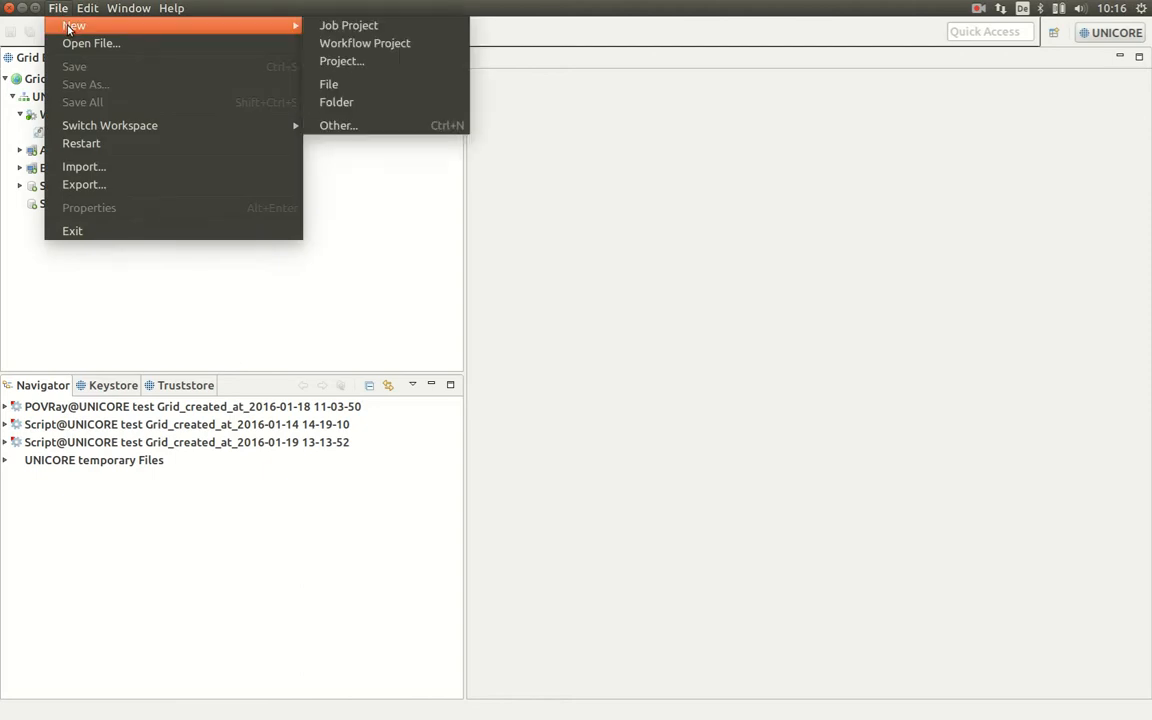
{"action": "left_click", "coordinate": [342, 43]}
{"action": "key", "text": "Delete"}
{"action": "key", "text": "Delete"}
{"action": "key", "text": "Delete"}
{"action": "type", "text": "MyWorkflow"}
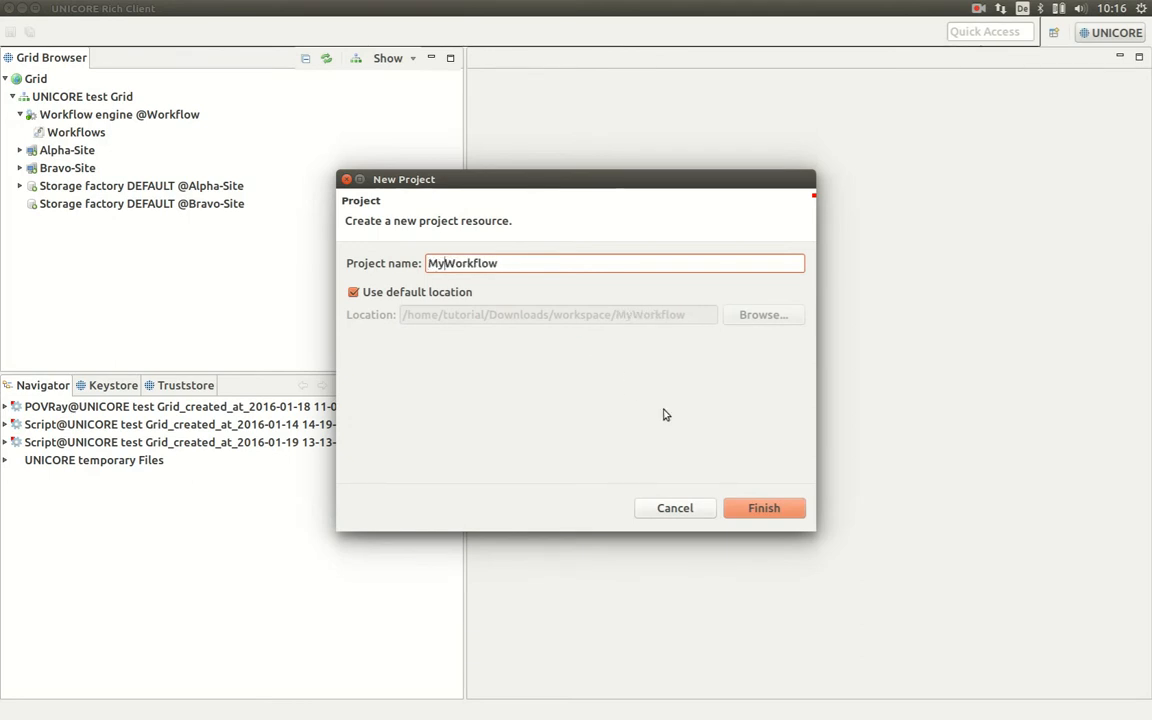
{"action": "left_click", "coordinate": [764, 508]}
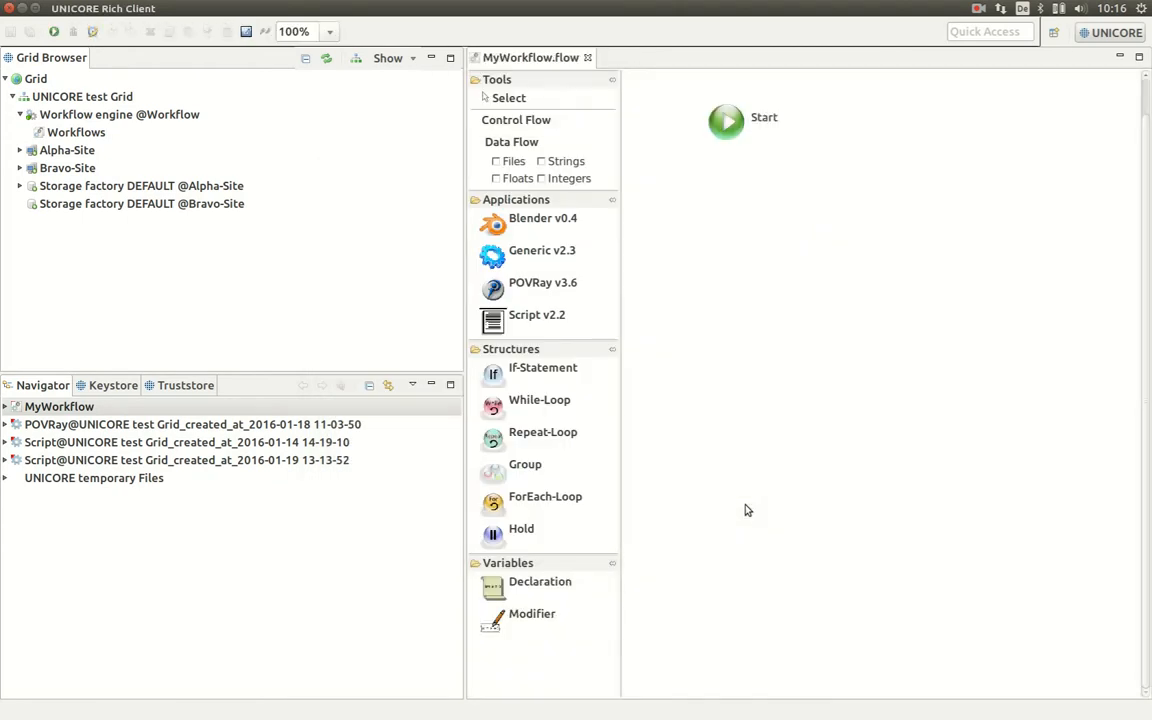
{"action": "left_click", "coordinate": [595, 122]}
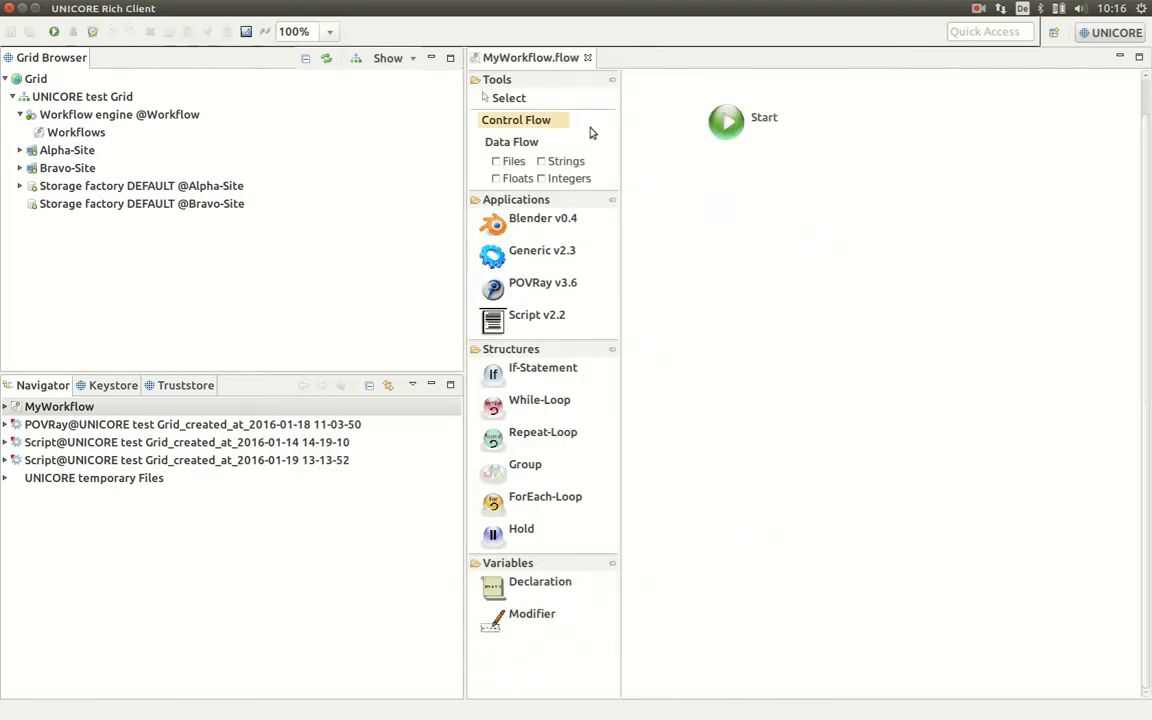
{"action": "left_click", "coordinate": [589, 143]}
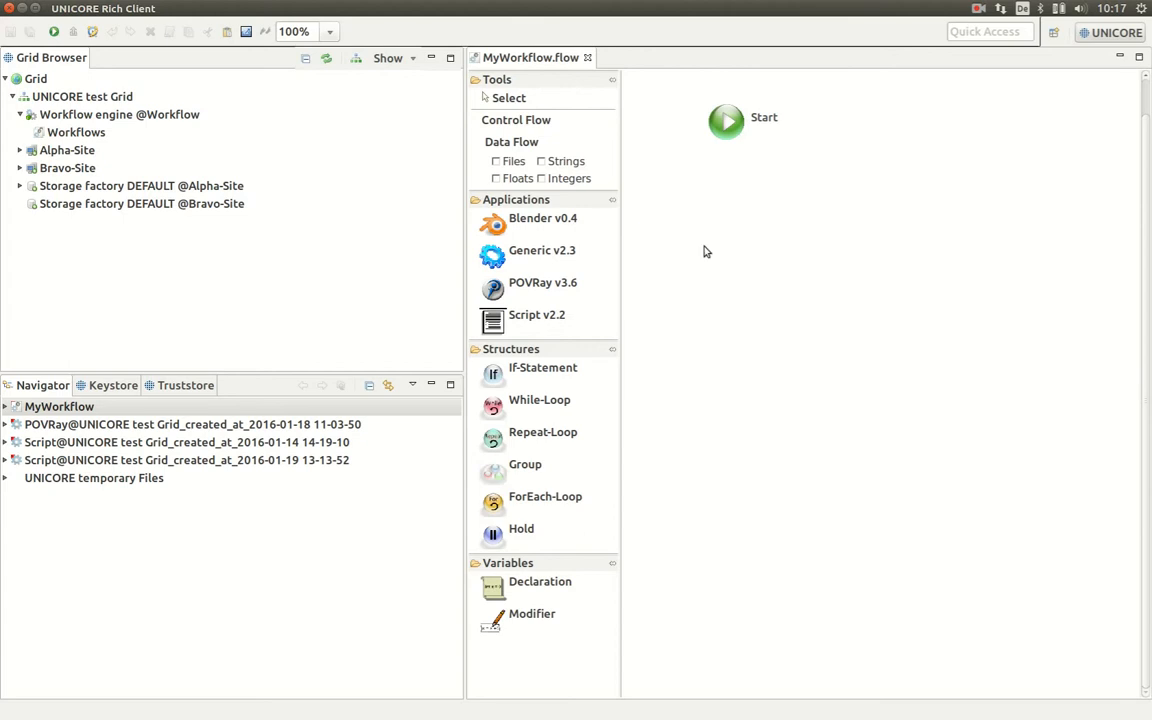
- Add a Script v2.2 activity below Start and connect Start to it with a control flow transition
{"action": "left_click", "coordinate": [555, 316]}
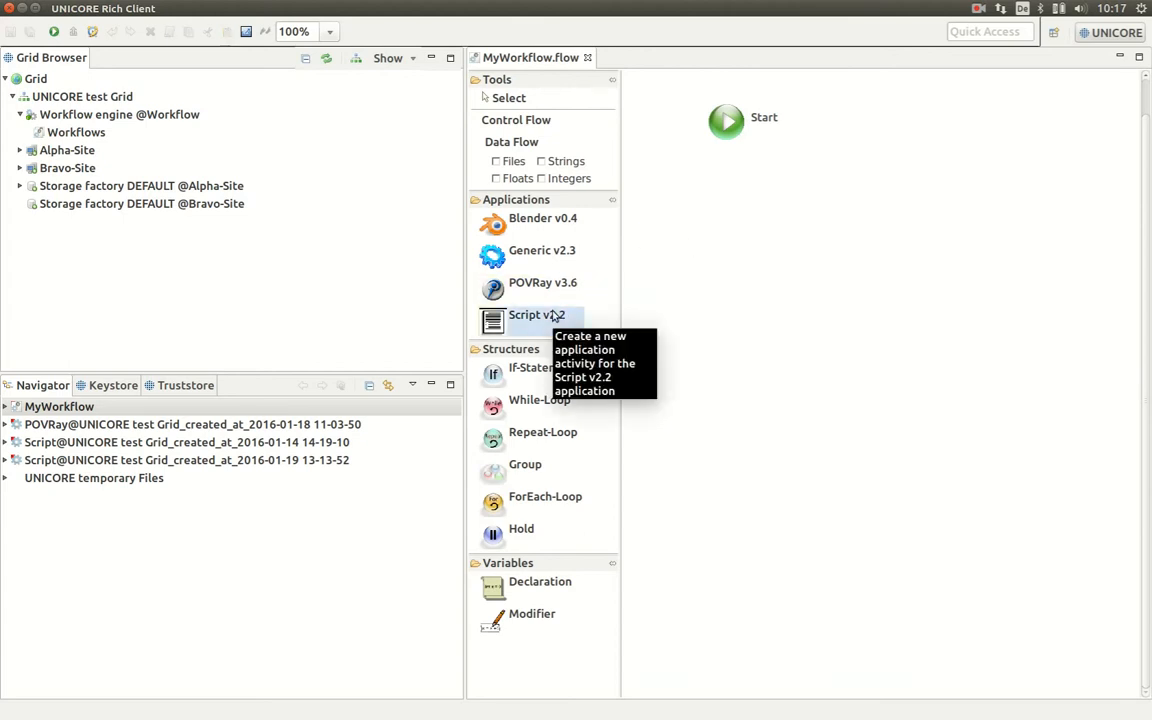
{"action": "left_click", "coordinate": [742, 258]}
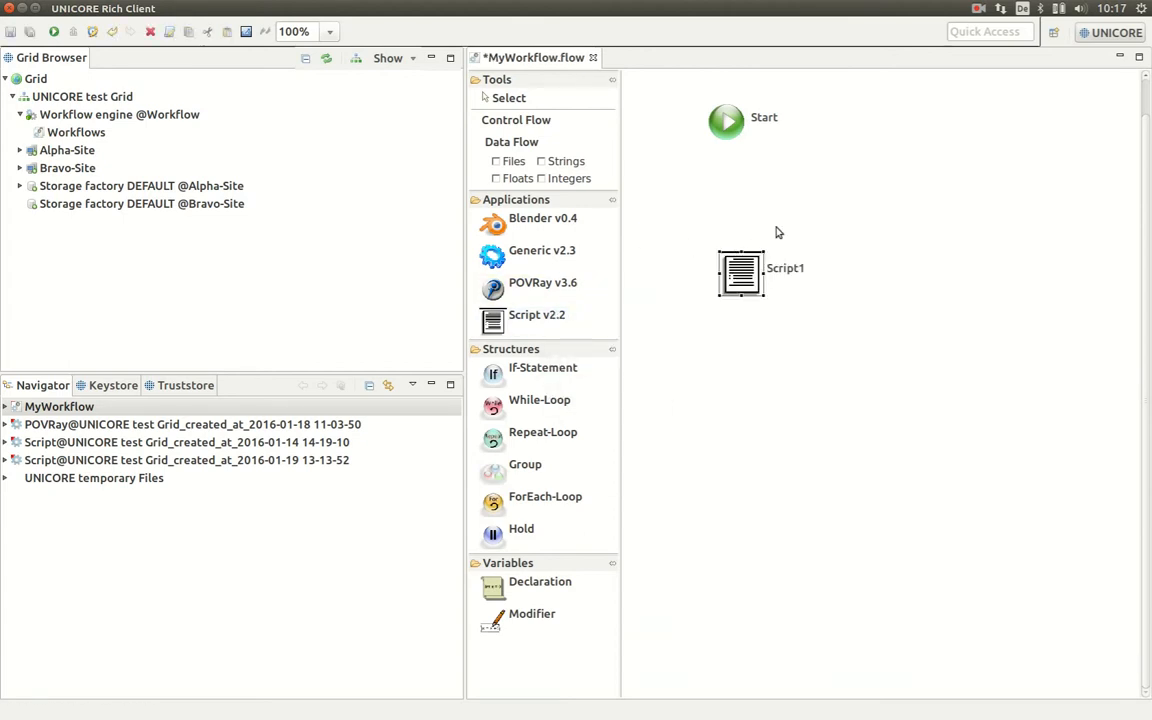
{"action": "left_click", "coordinate": [778, 232]}
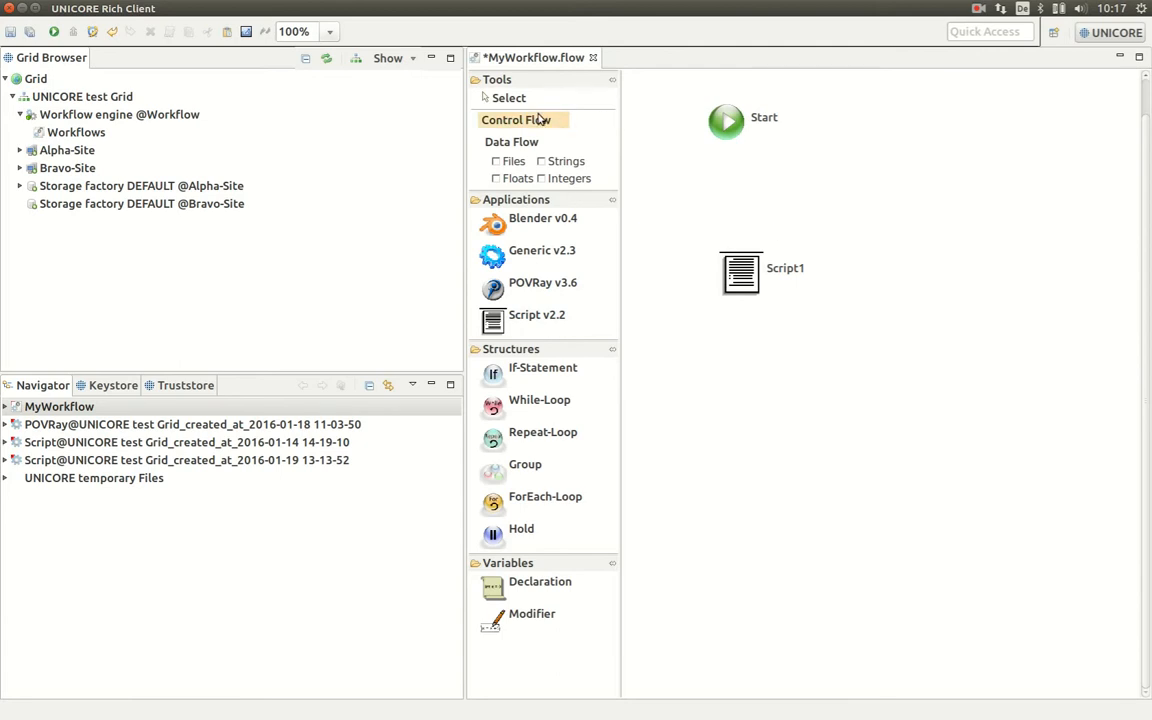
{"action": "left_click", "coordinate": [586, 119]}
{"action": "left_click", "coordinate": [737, 139]}
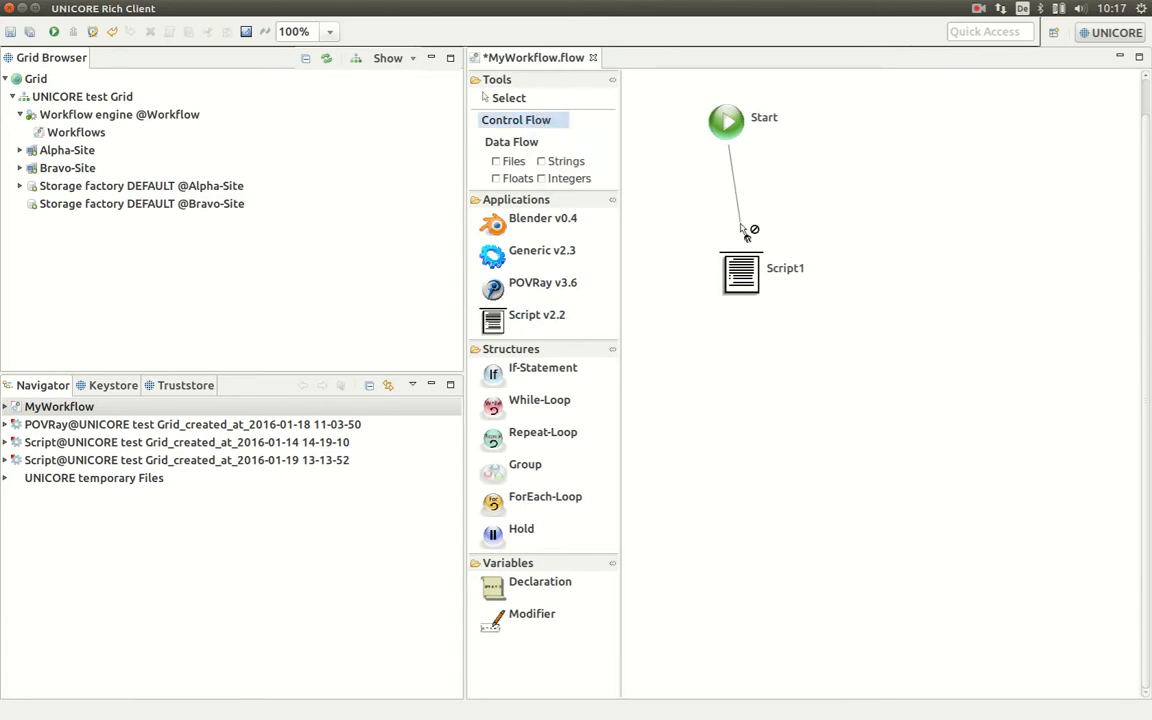
{"action": "left_click", "coordinate": [741, 268]}
- Open Script1 and write a Bash script with the lines echo "First script" and ps -e > output.txt
{"action": "double_click", "coordinate": [741, 279]}
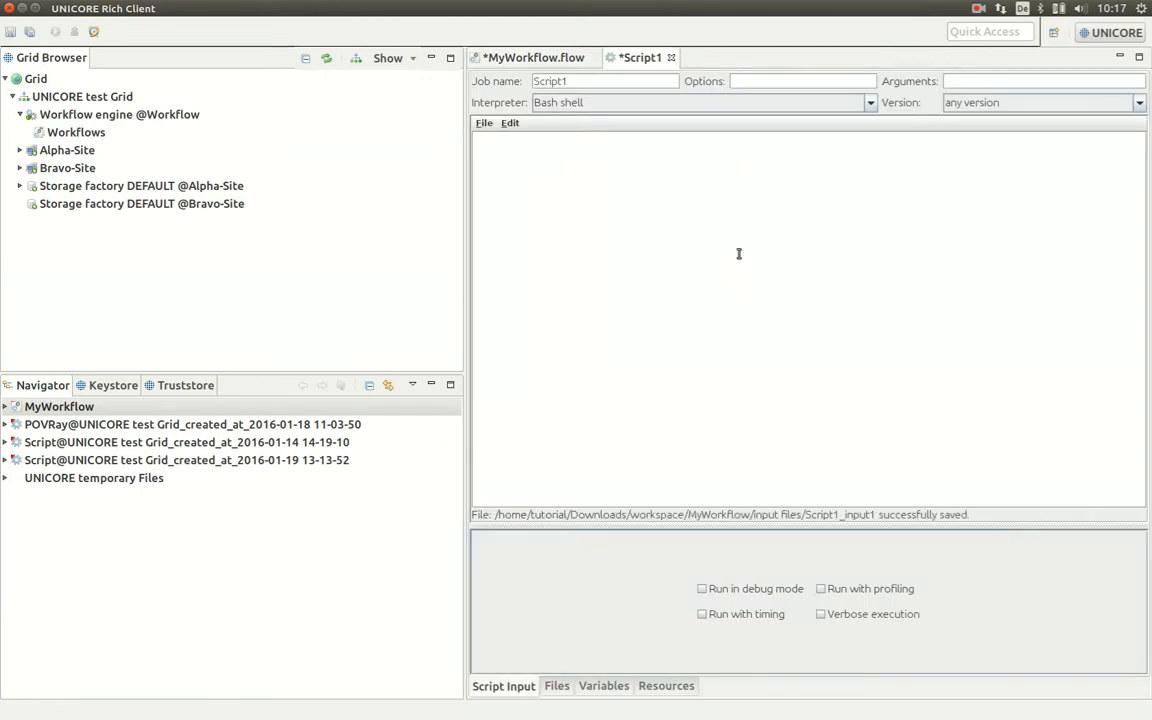
{"action": "type", "text": "e"}
{"action": "key", "text": "Left"}
{"action": "type", "text": "First s"}
{"action": "type", "text": "crip"}
{"action": "type", "text": "p"}
{"action": "type", "text": "s"}
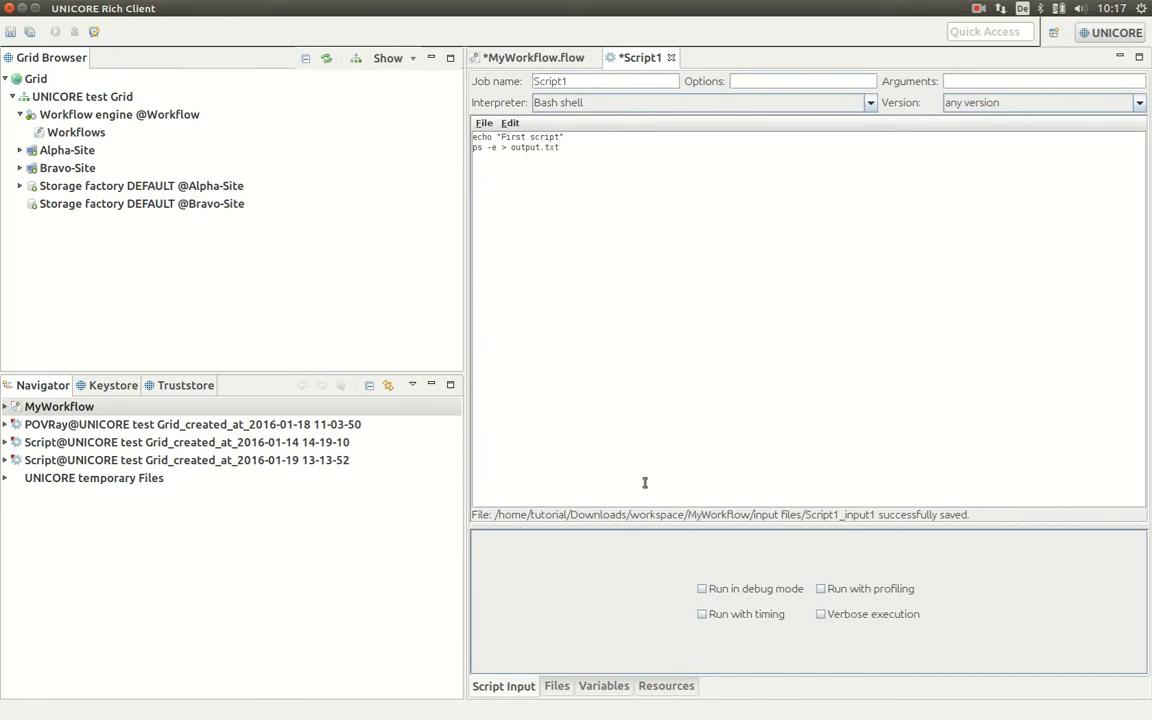
- Add a file export to Script1 and set its file in the job directory to output.txt
{"action": "left_click", "coordinate": [556, 689]}
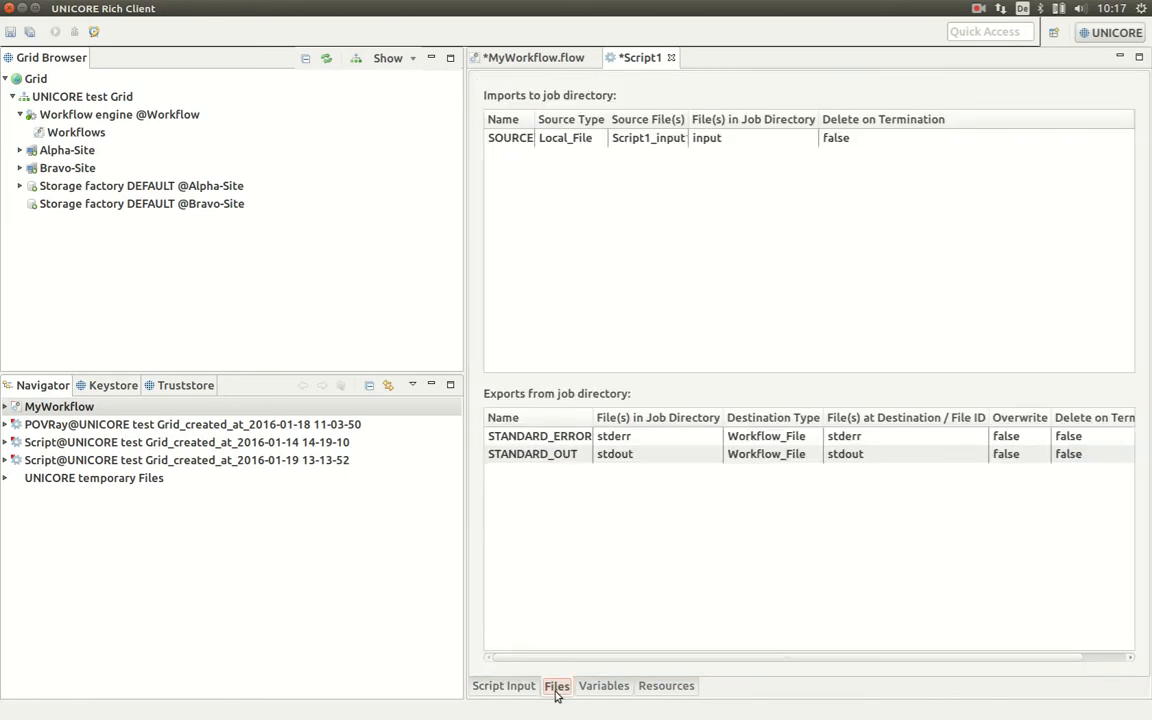
{"action": "right_click", "coordinate": [556, 532]}
{"action": "left_click", "coordinate": [572, 537]}
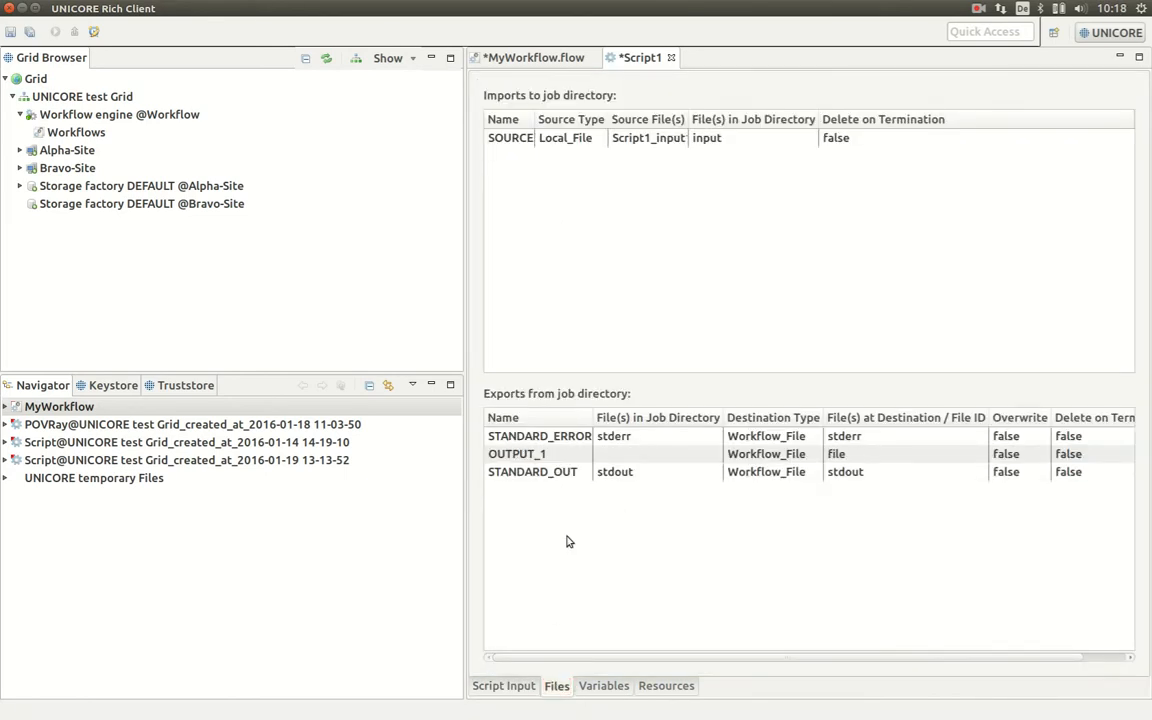
{"action": "left_click", "coordinate": [624, 454]}
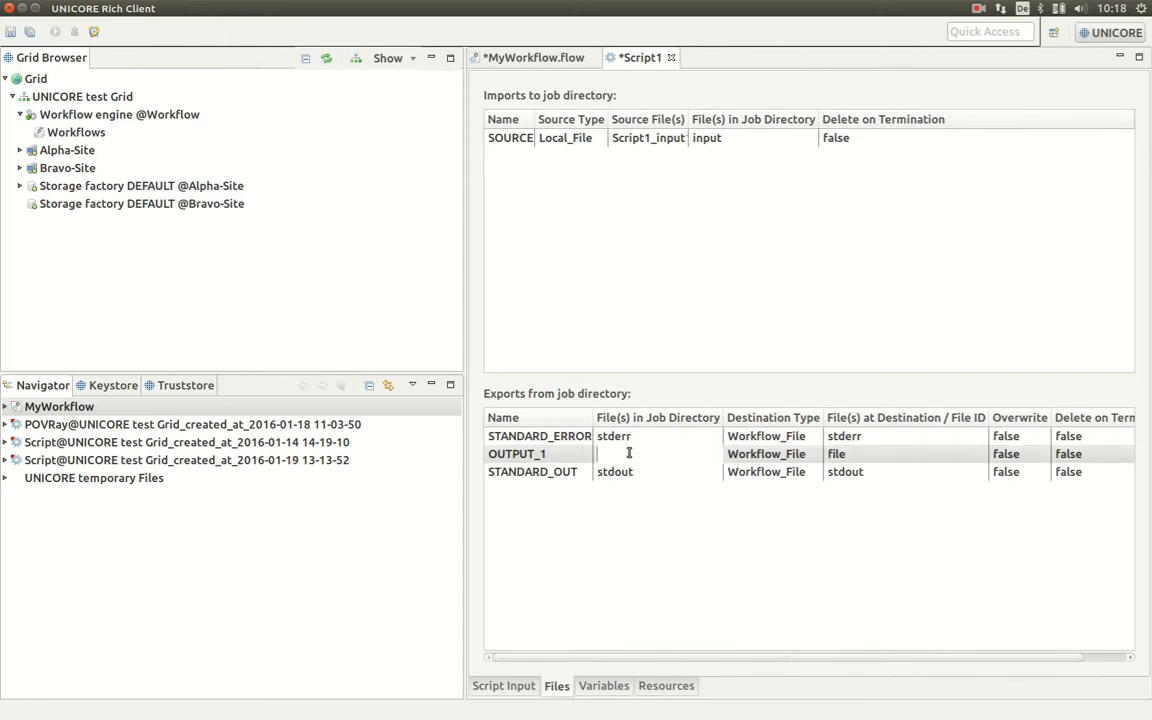
{"action": "type", "text": "output.txt"}
- Set the destination file ID of Script1's new export to output.txt
{"action": "left_click", "coordinate": [869, 460]}
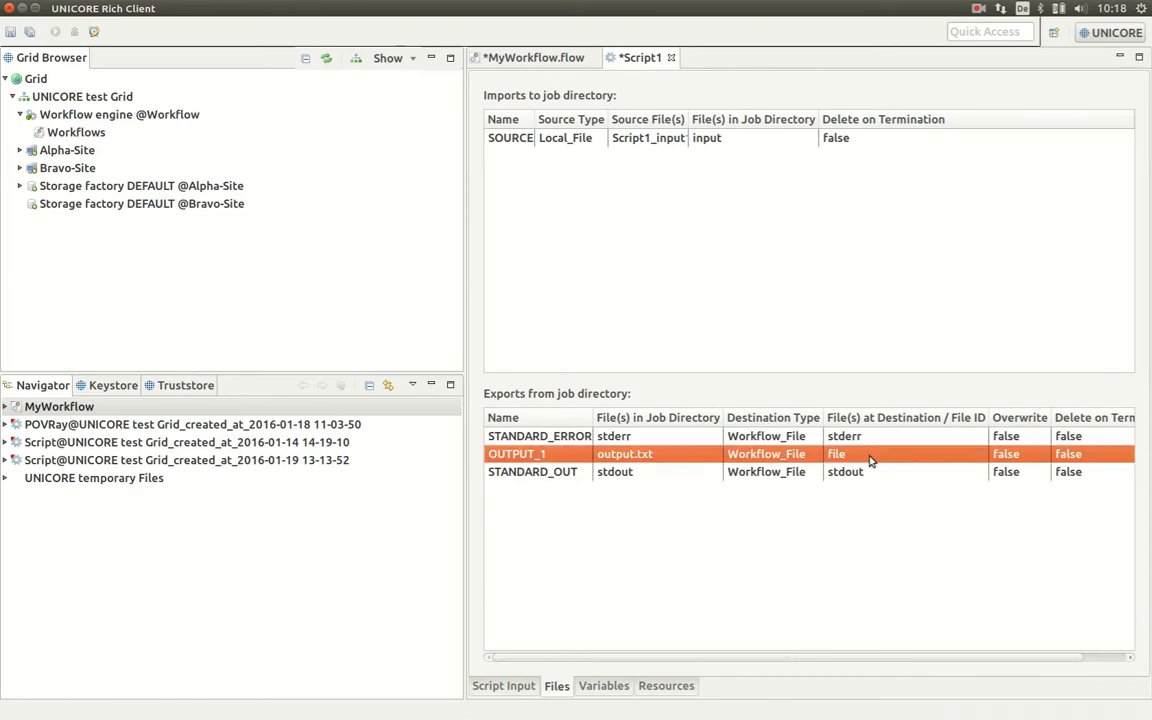
{"action": "left_click", "coordinate": [869, 458]}
{"action": "key", "text": "BackSpace"}
{"action": "type", "text": "output"}
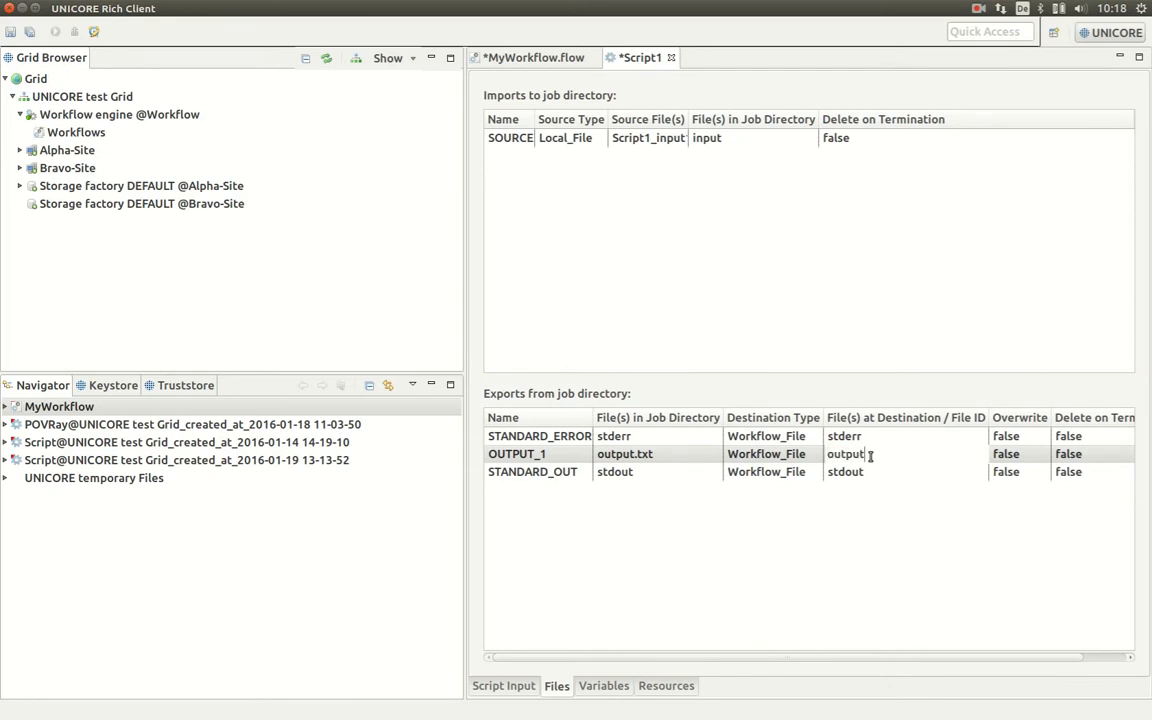
{"action": "type", "text": ".txt"}
{"action": "left_click", "coordinate": [512, 689]}
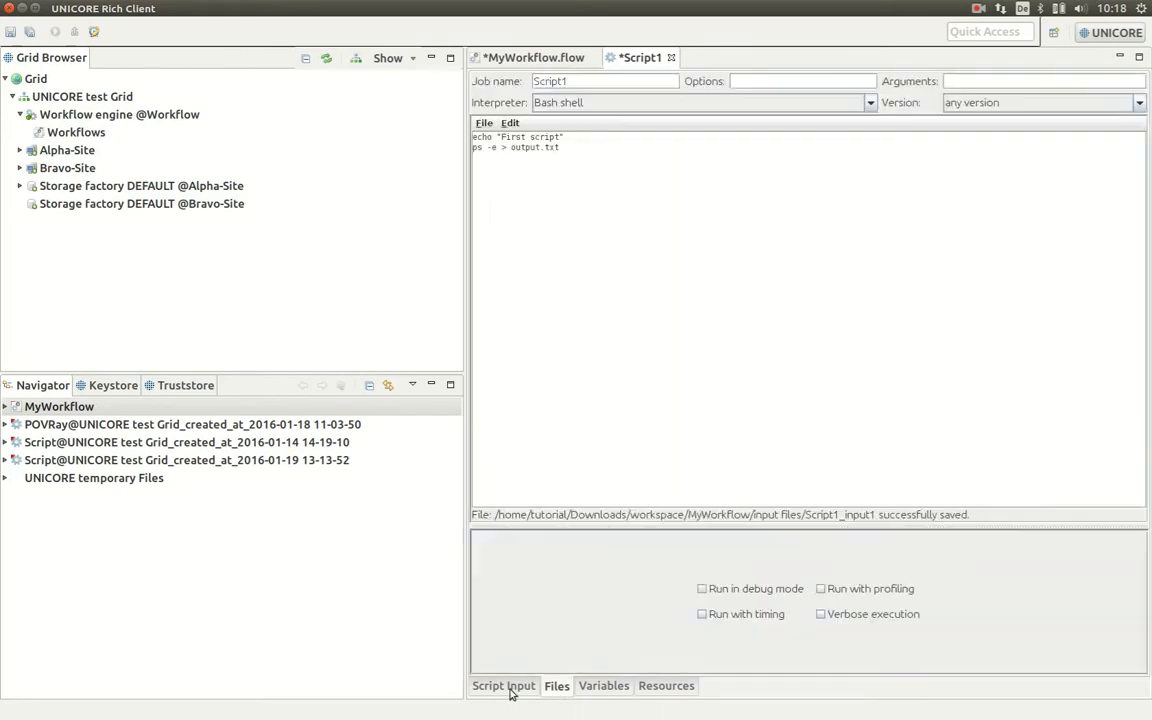
- Add a second Script v2.2 activity below Script1 in the workflow diagram and connect Script1 to it with a control flow transition
{"action": "left_click", "coordinate": [495, 57]}
{"action": "left_click", "coordinate": [717, 359]}
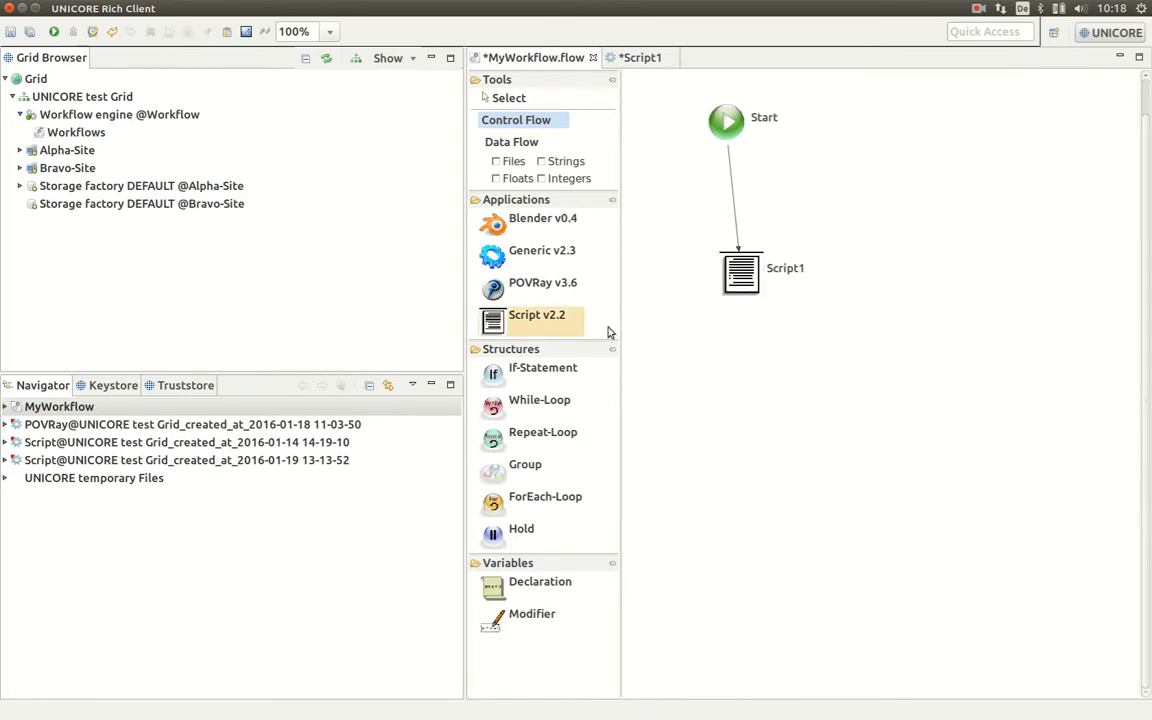
{"action": "left_click", "coordinate": [548, 316]}
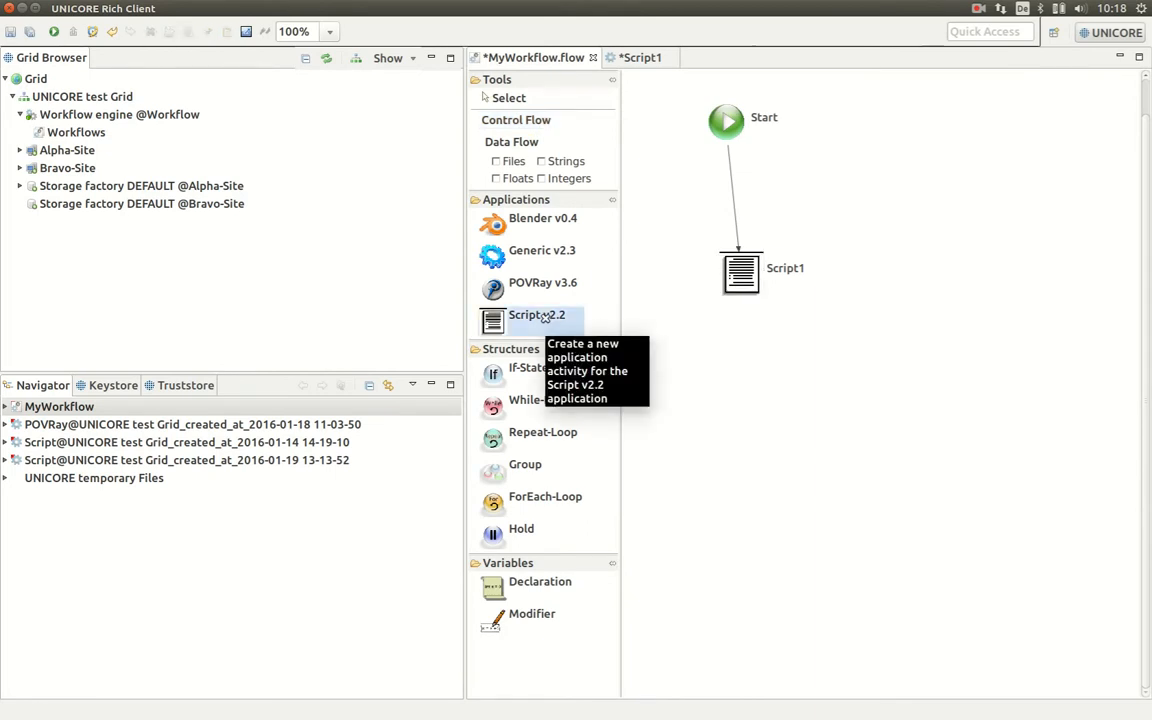
{"action": "left_click", "coordinate": [722, 417]}
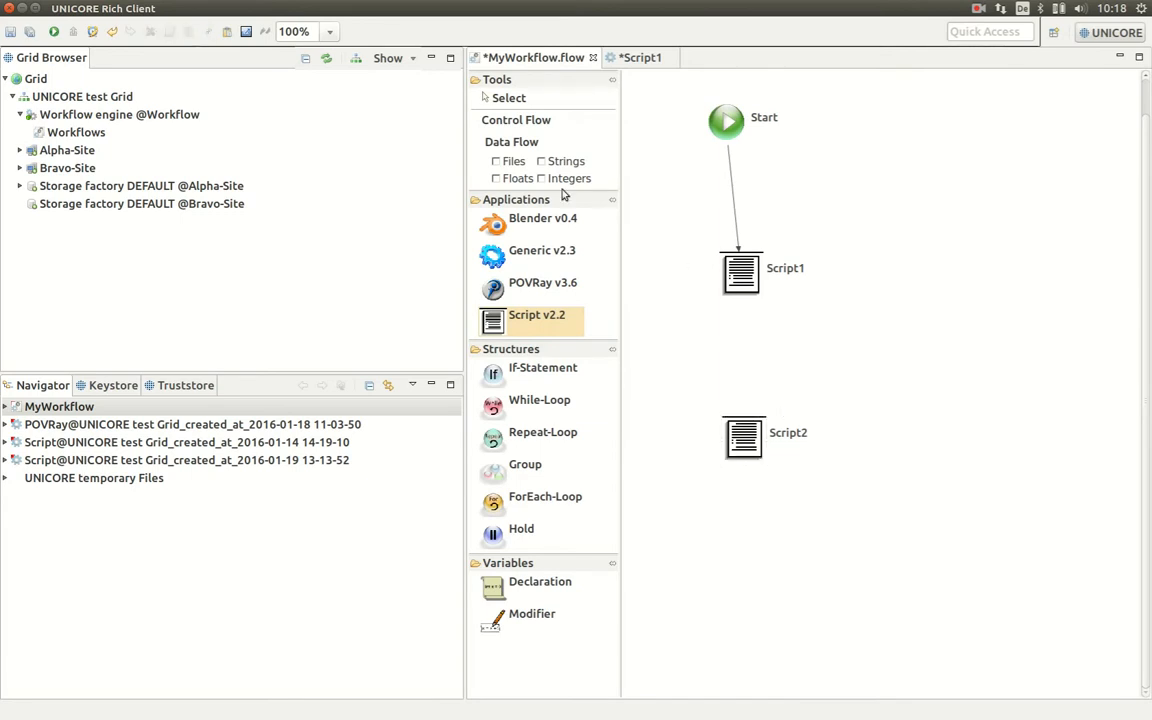
{"action": "left_click", "coordinate": [485, 120]}
{"action": "left_click", "coordinate": [739, 300]}
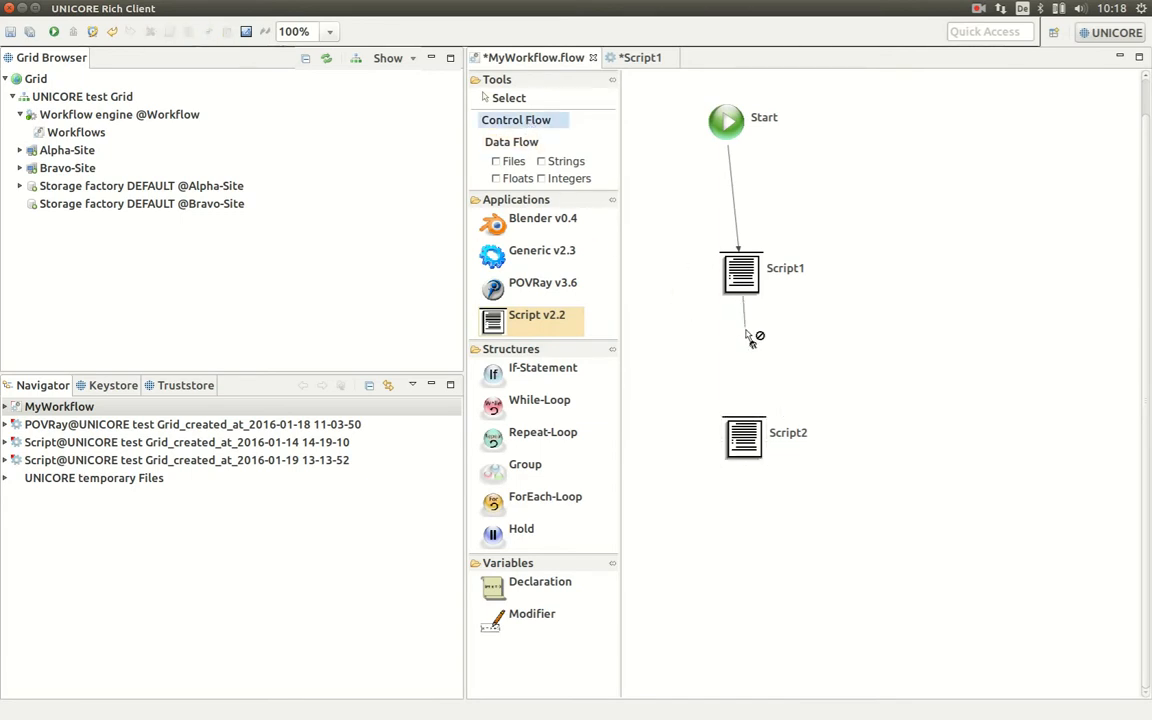
{"action": "left_click", "coordinate": [745, 437]}
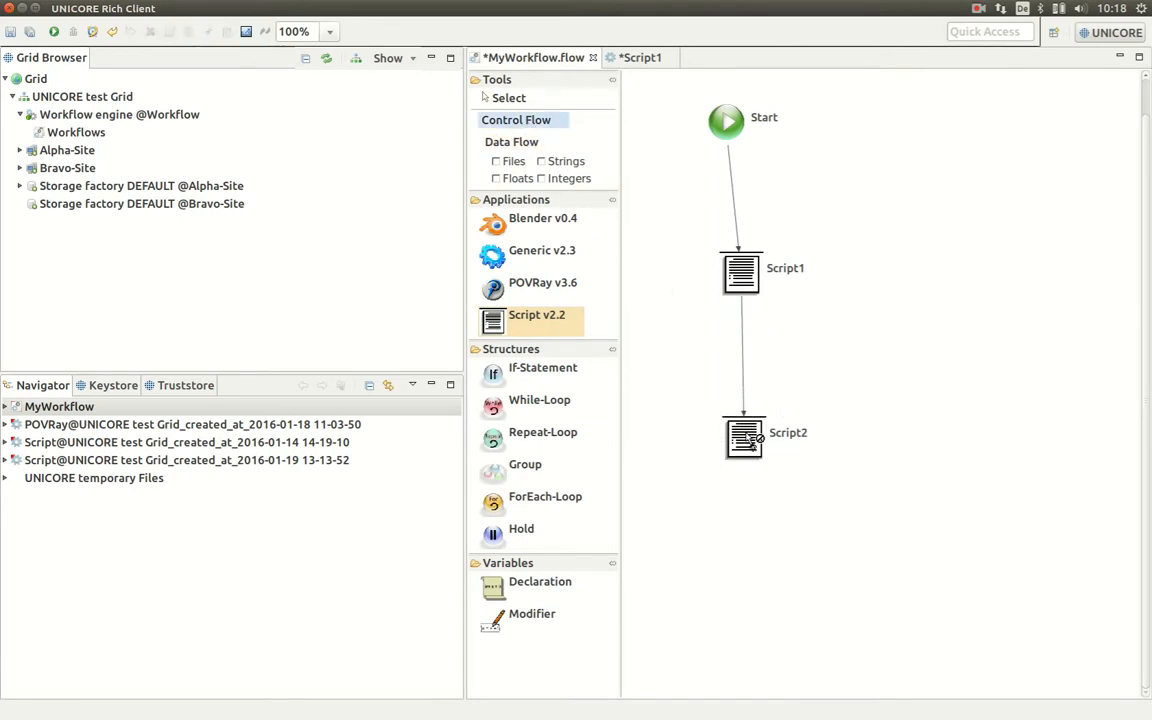
- Add a file import to Script2 with source type Workflow_File and source file Script1: output.txt
{"action": "double_click", "coordinate": [745, 437]}
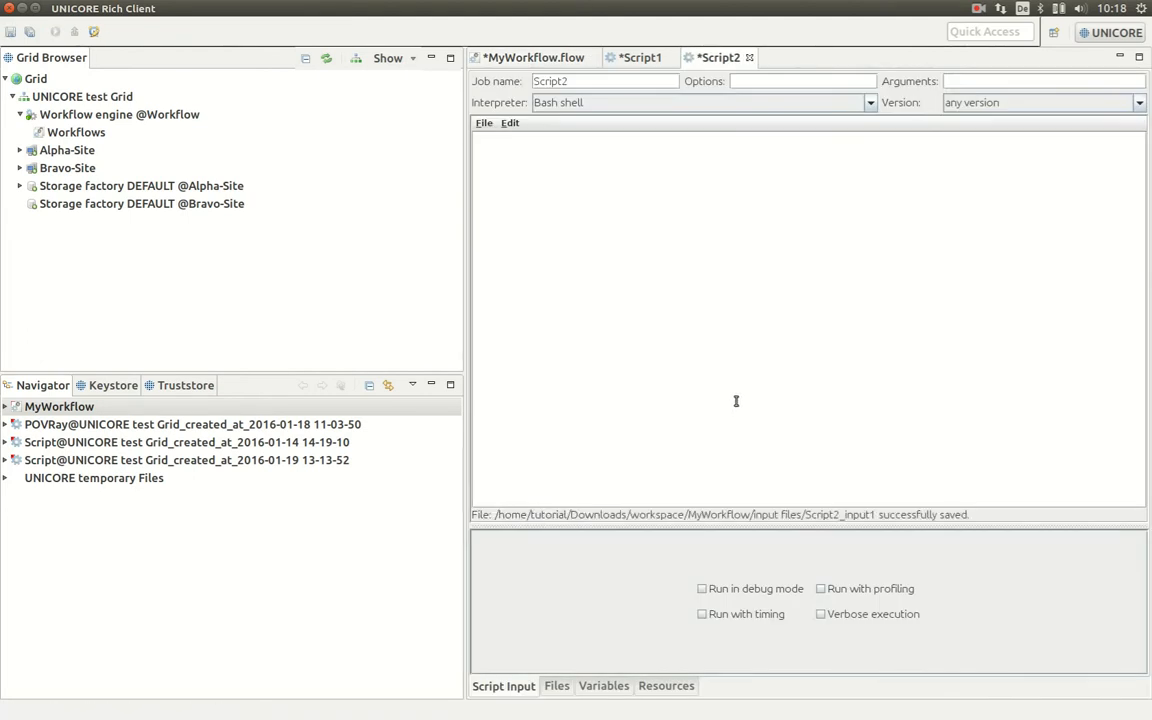
{"action": "left_click", "coordinate": [557, 686]}
{"action": "right_click", "coordinate": [558, 214]}
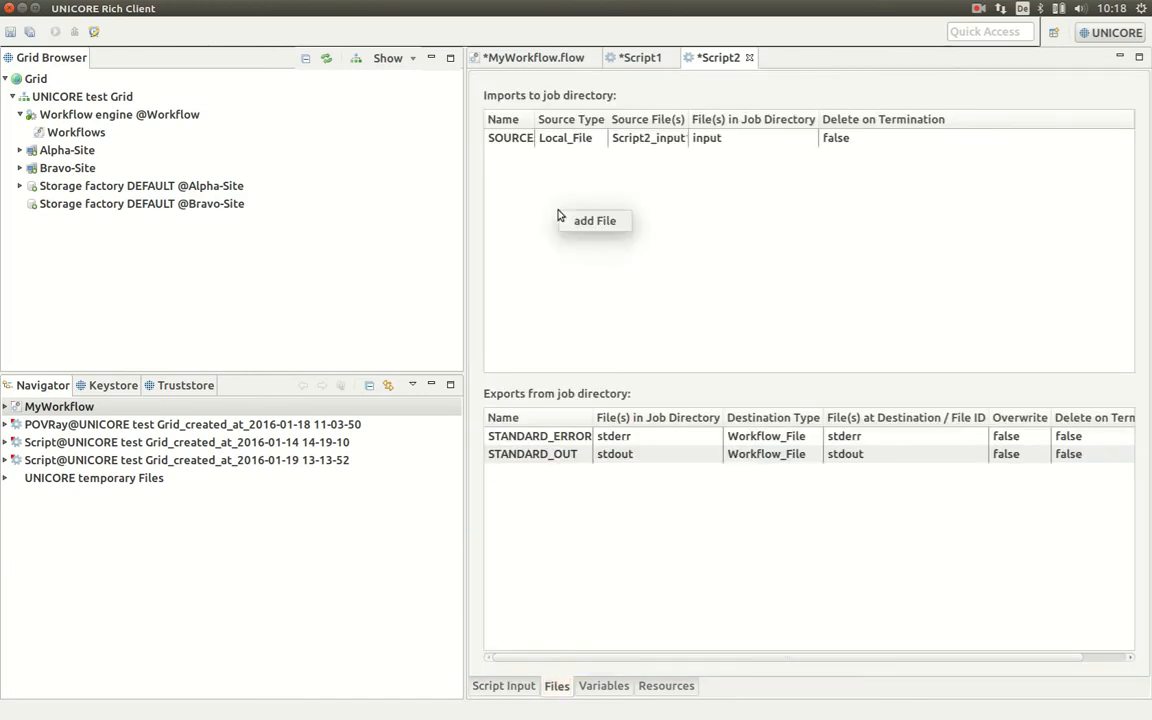
{"action": "left_click", "coordinate": [569, 220]}
{"action": "left_click", "coordinate": [548, 155]}
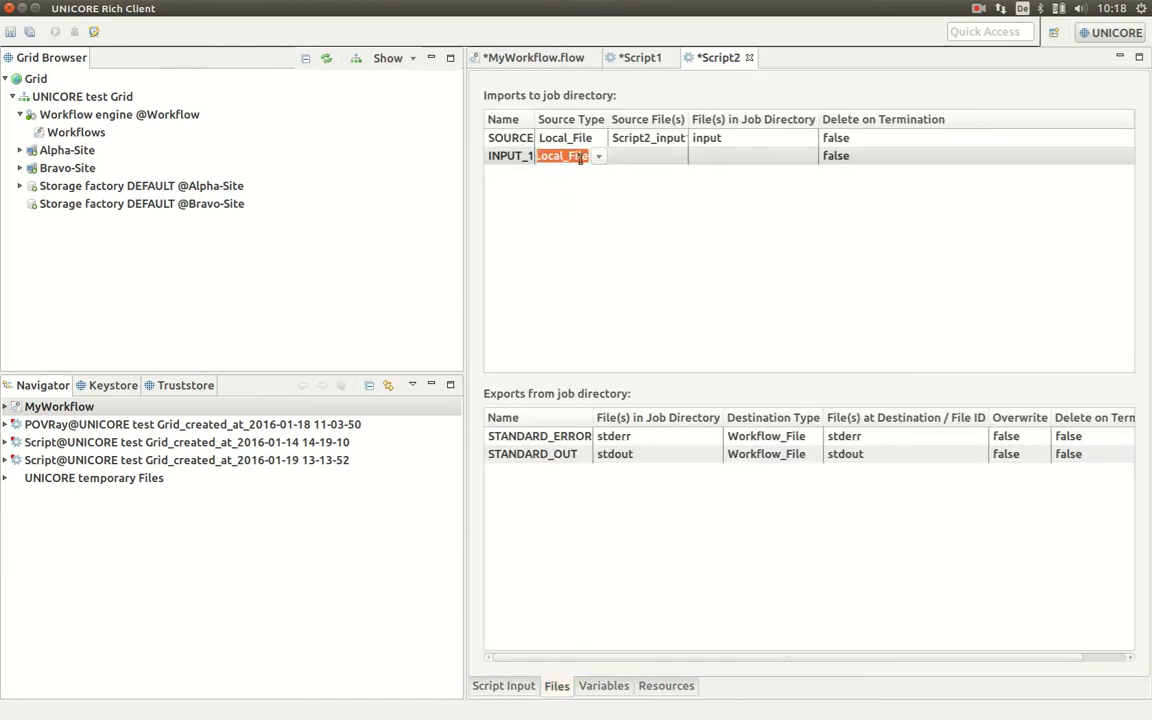
{"action": "left_click", "coordinate": [599, 159]}
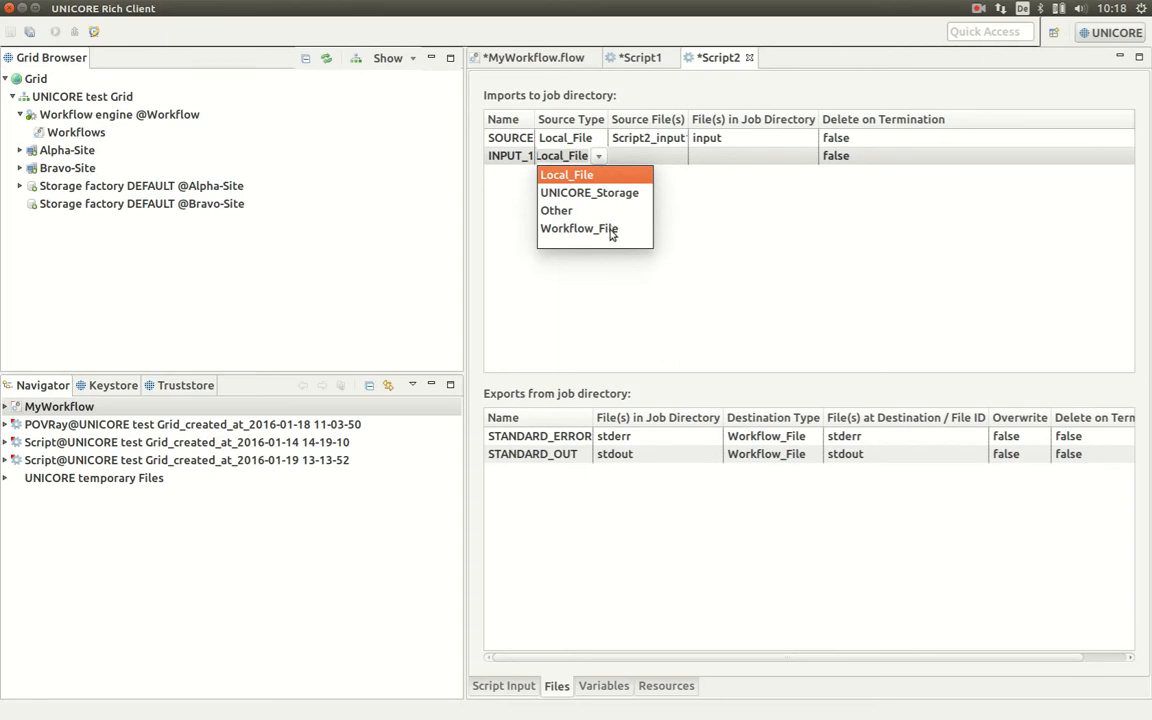
{"action": "left_click", "coordinate": [610, 229]}
{"action": "left_click", "coordinate": [655, 157]}
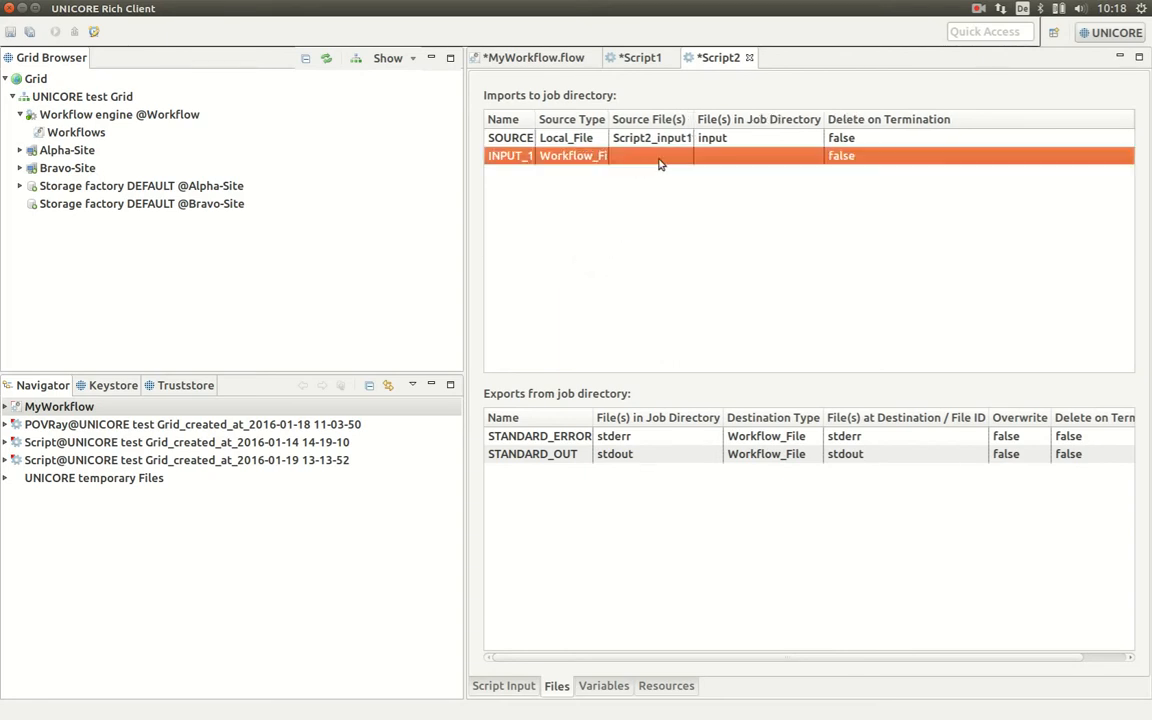
{"action": "left_click", "coordinate": [684, 157]}
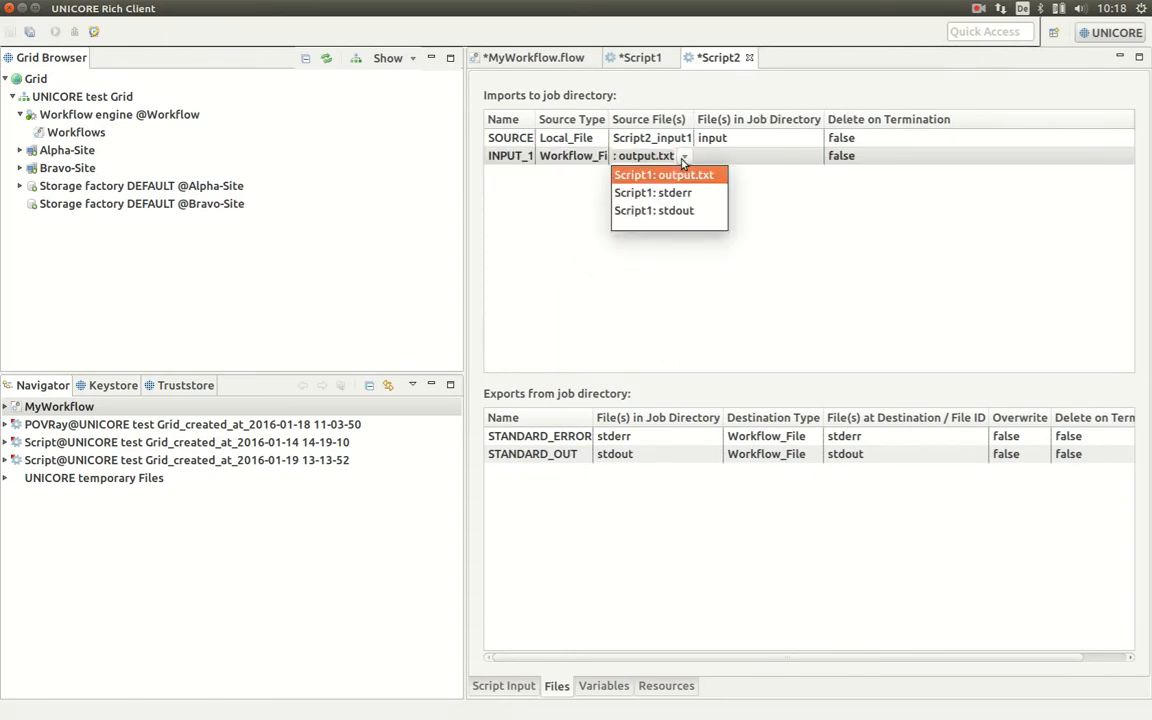
{"action": "left_click", "coordinate": [676, 175]}
- Rename Script2's imported file in the job directory to output.txt by removing the Script1_ prefix
{"action": "left_click", "coordinate": [731, 157]}
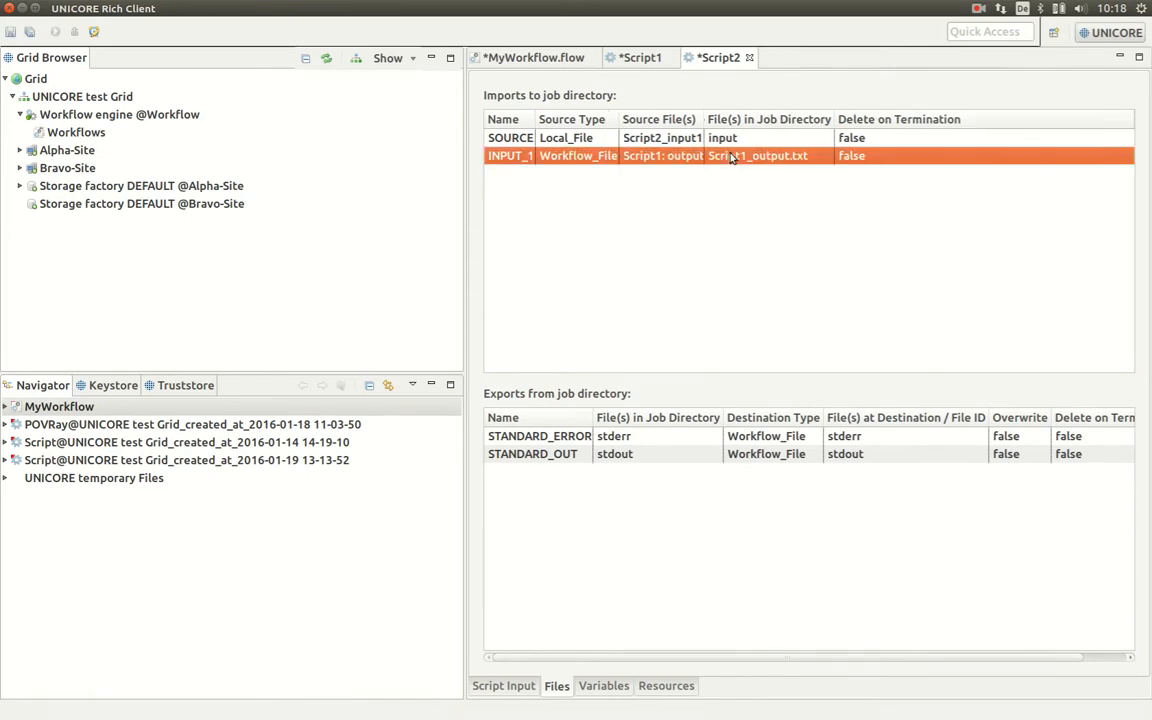
{"action": "left_click", "coordinate": [745, 157]}
{"action": "left_click", "coordinate": [744, 157]}
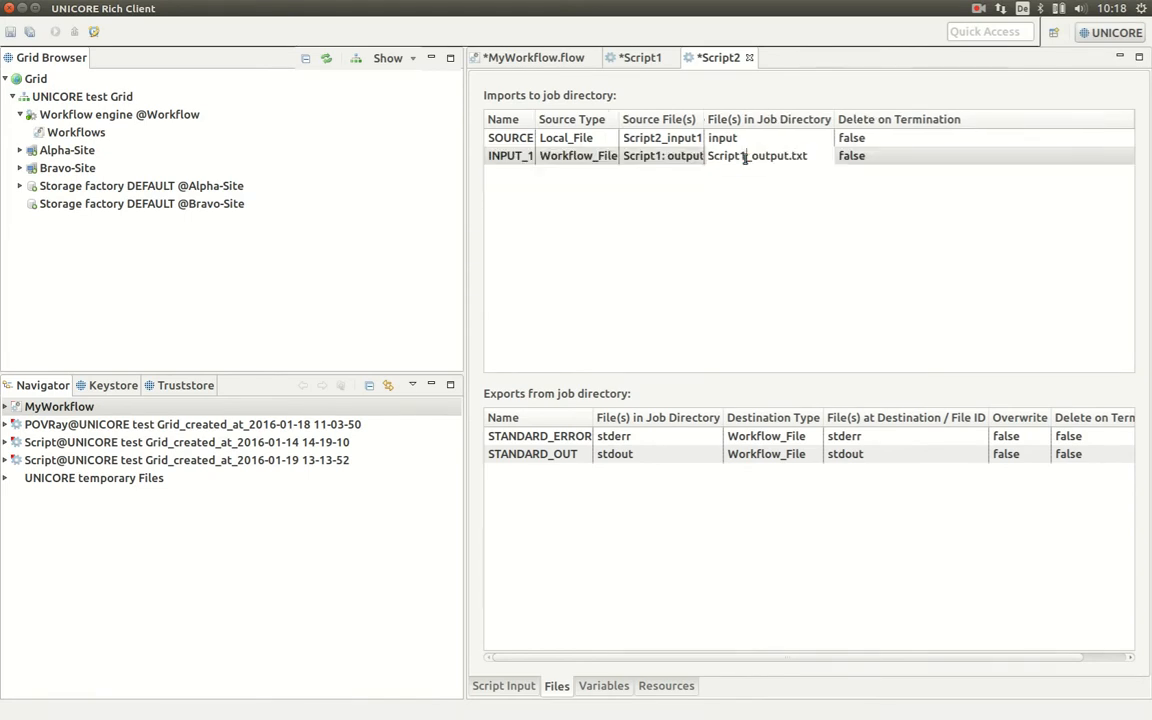
{"action": "key", "text": "BackSpace"}
{"action": "key", "text": "BackSpace"}
{"action": "key", "text": "BackSpace"}
{"action": "key", "text": "BackSpace"}
{"action": "key", "text": "BackSpace"}
{"action": "key", "text": "BackSpace"}
{"action": "key", "text": "BackSpace"}
{"action": "key", "text": "BackSpace"}
- Write Script2's Bash script with the lines echo "Second script" and grep -n bash output.txt
{"action": "left_click", "coordinate": [520, 687]}
{"action": "left_click", "coordinate": [518, 175]}
{"action": "type", "text": "echo \""}
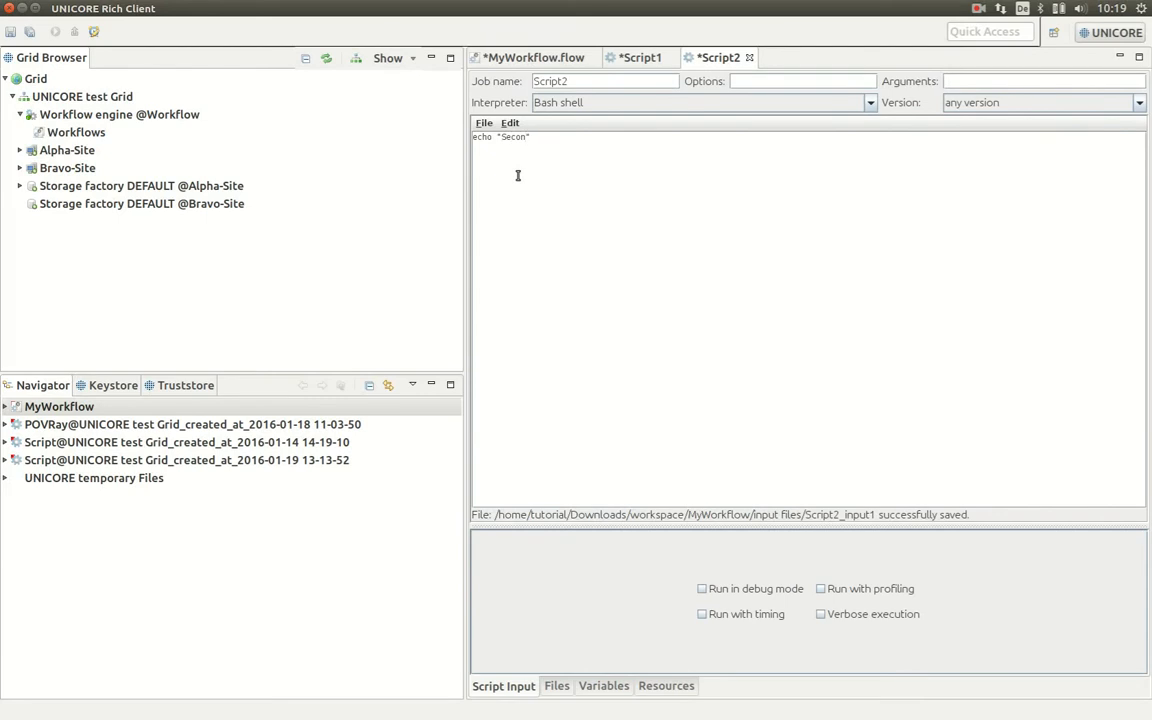
{"action": "type", "text": "Second script"}
{"action": "type", "text": "ep -n"}
{"action": "type", "text": " bag"}
{"action": "type", "text": " outpu"}
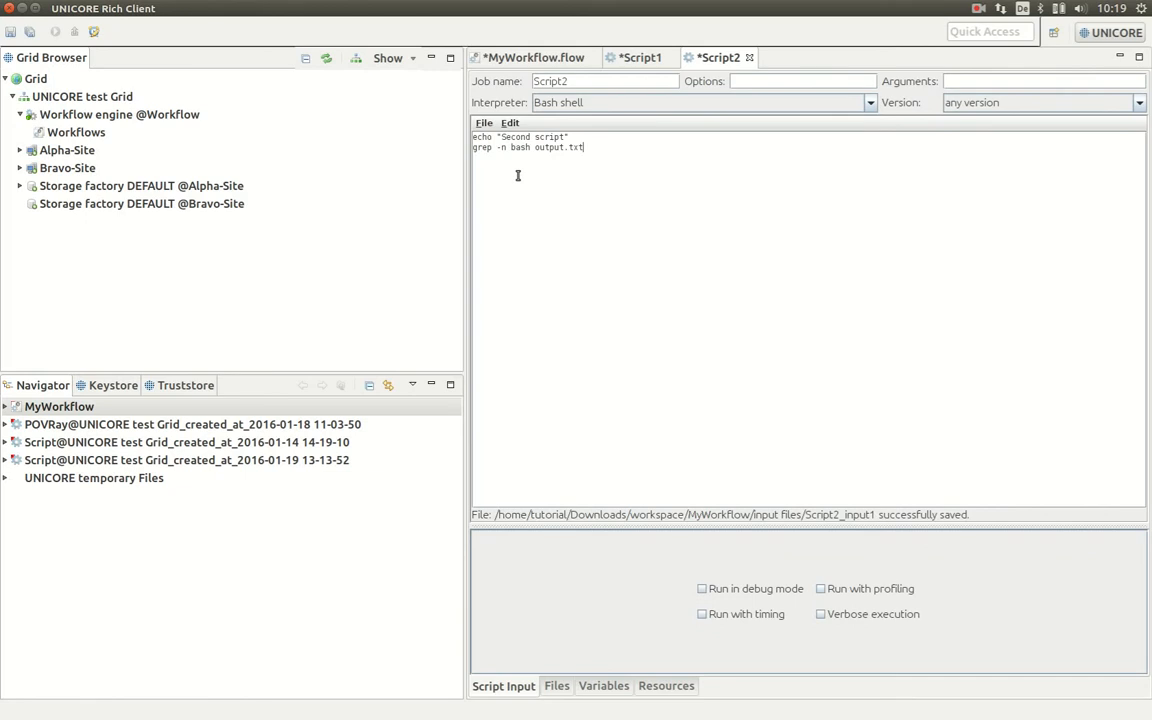
{"action": "type", "text": "t.txt"}
{"action": "key", "text": "Return"}
- Save all open editors and return to the MyWorkflow diagram with the Start node selected
{"action": "left_click", "coordinate": [30, 31]}
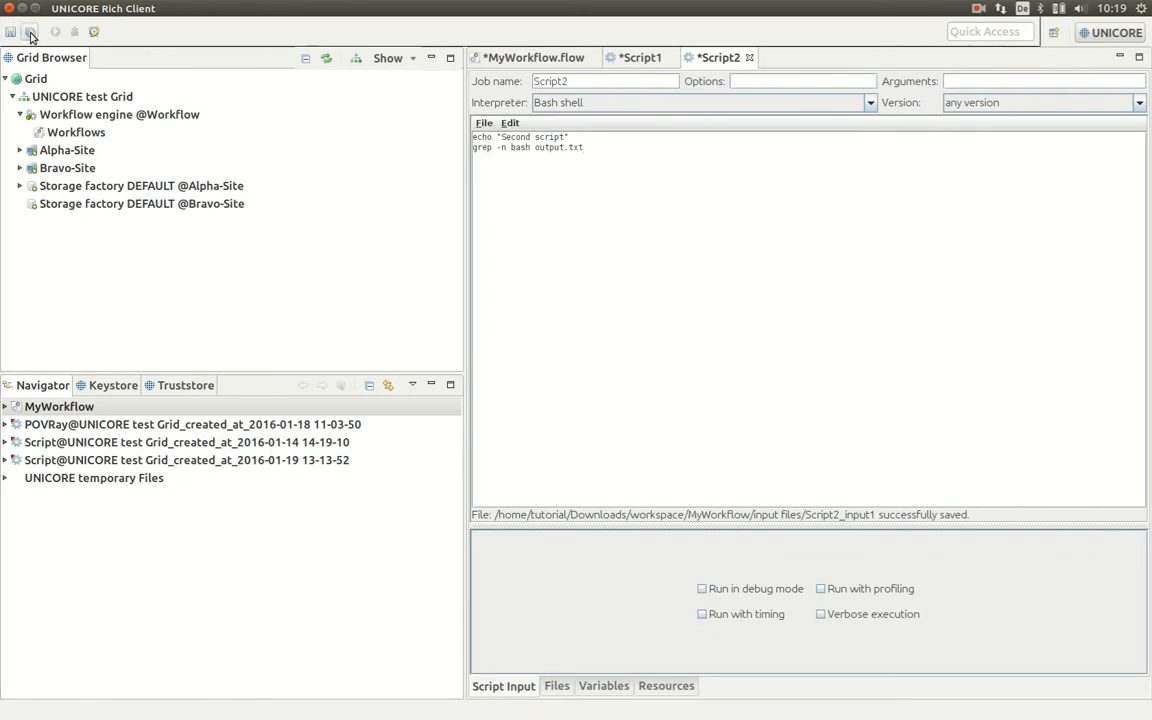
{"action": "left_click", "coordinate": [518, 59]}
{"action": "left_click", "coordinate": [941, 309]}
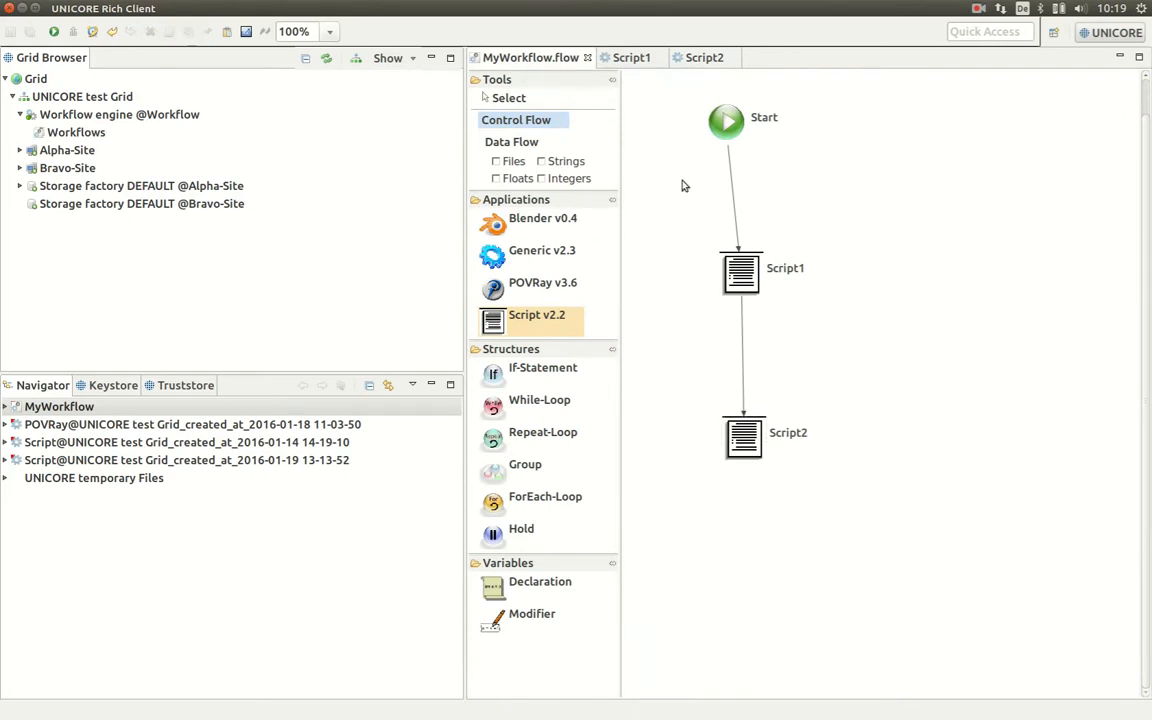
{"action": "left_click", "coordinate": [740, 125]}
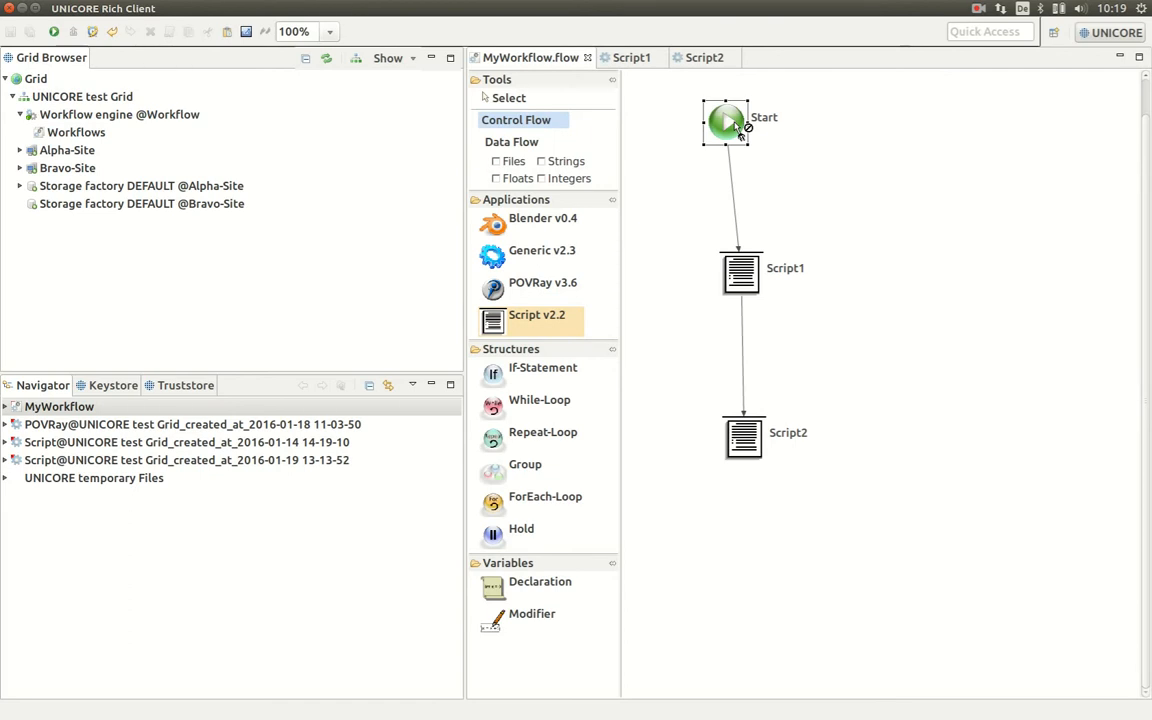
{"action": "double_click", "coordinate": [738, 128]}
{"action": "left_click", "coordinate": [525, 188]}
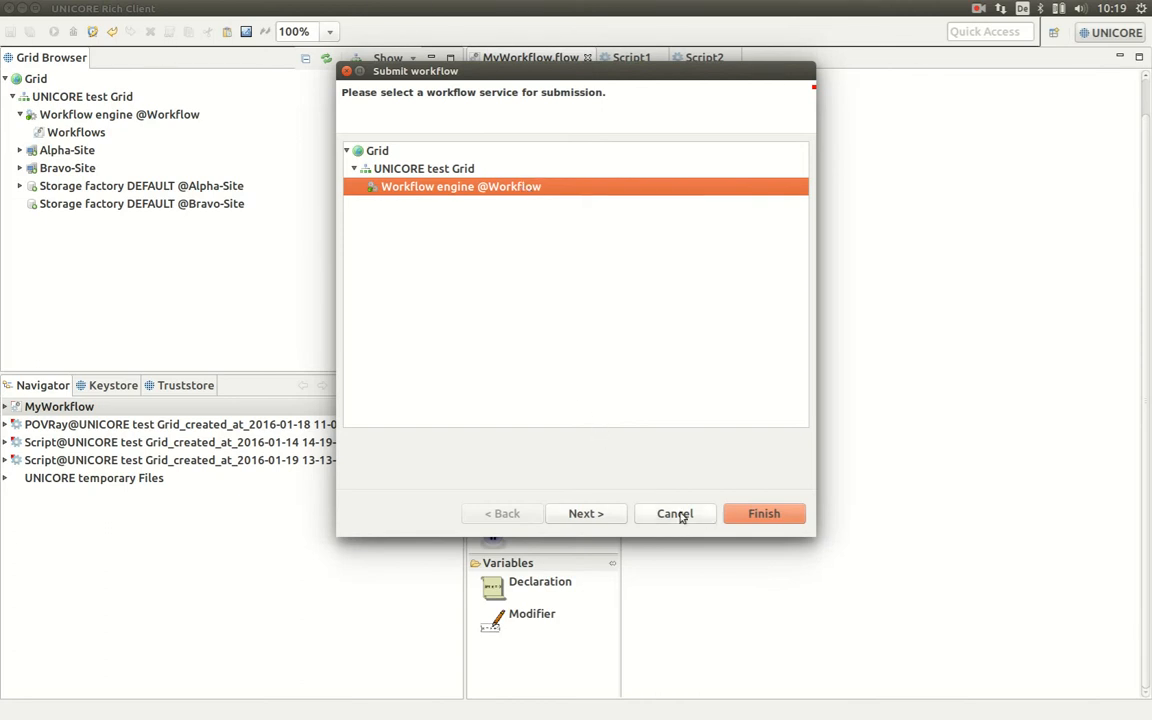
{"action": "left_click", "coordinate": [594, 514]}
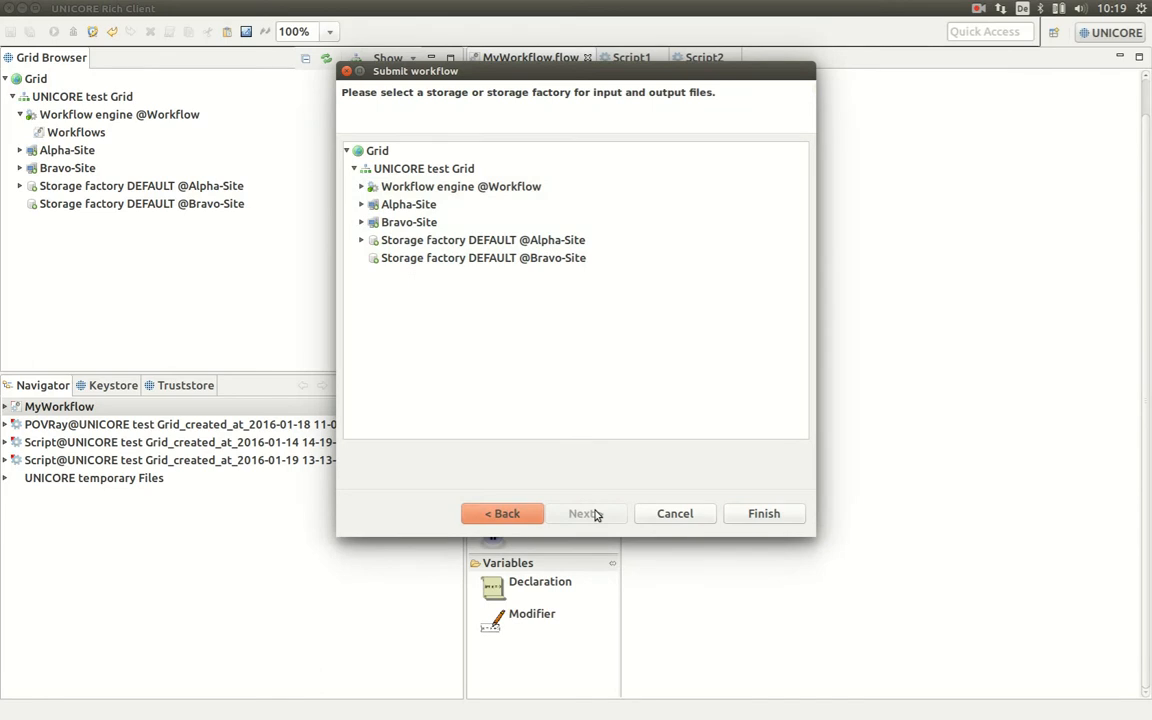
{"action": "left_click", "coordinate": [782, 520]}
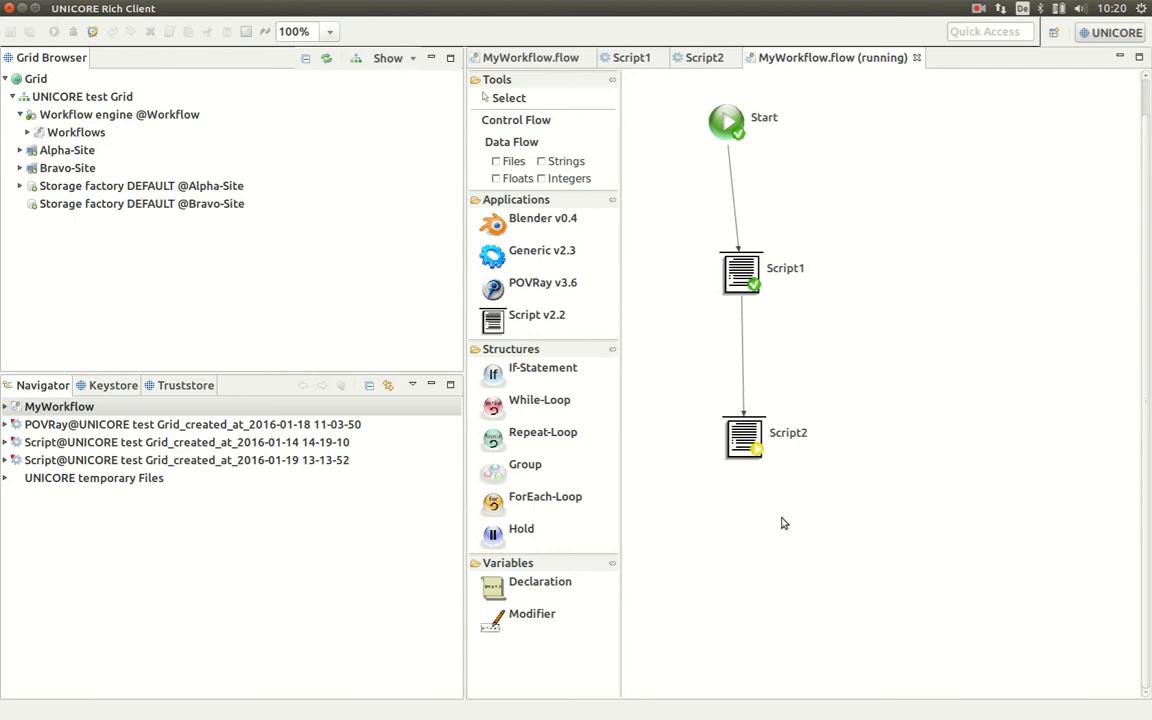
- Fetch Script1's output files stdout, stderr and output.txt into the proposed download folder
{"action": "right_click", "coordinate": [742, 272]}
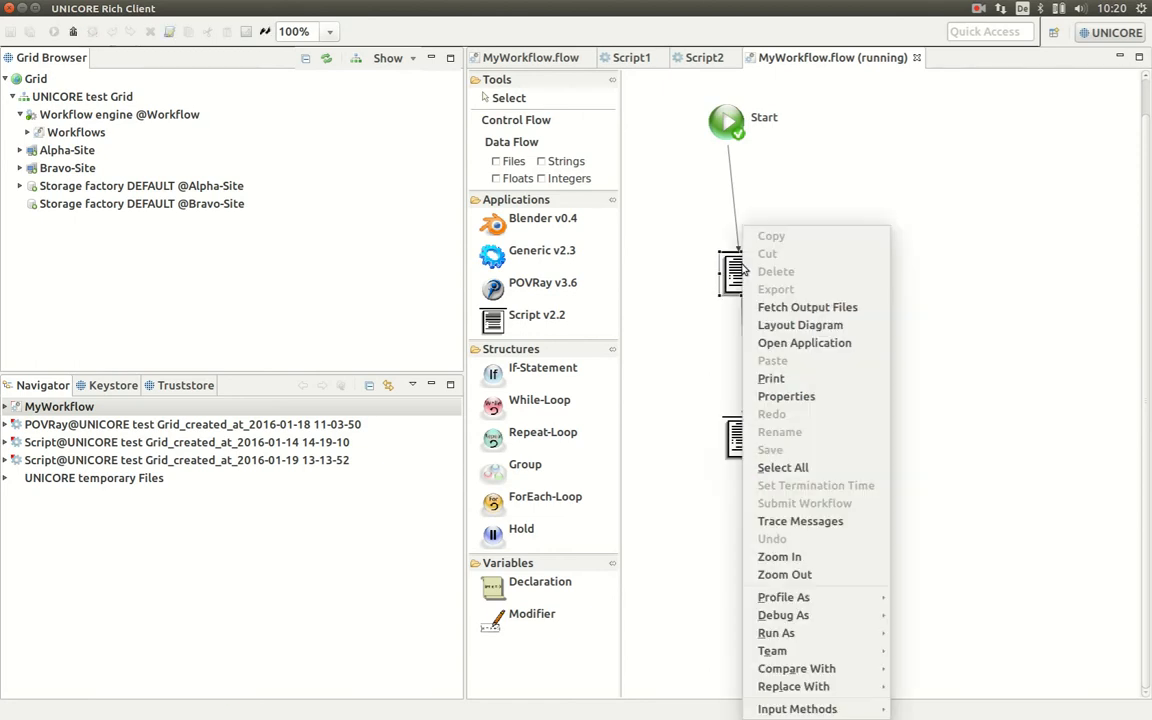
{"action": "left_click", "coordinate": [789, 308]}
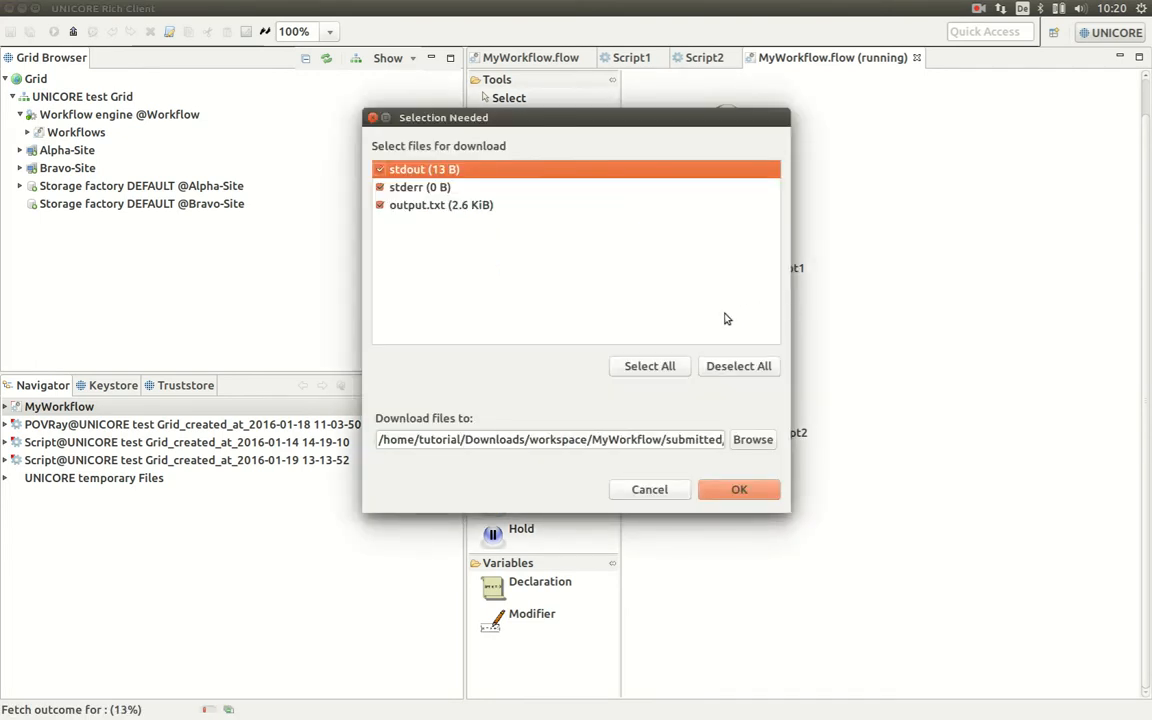
{"action": "left_click", "coordinate": [737, 489]}
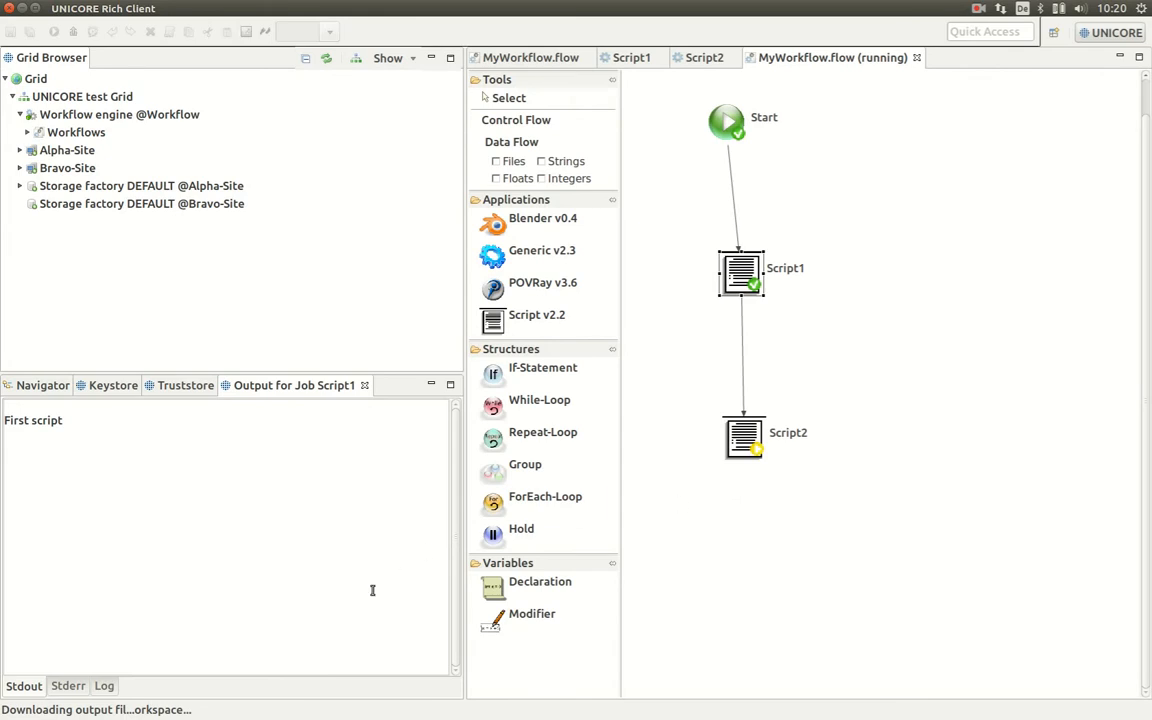
- Examine Script1's downloaded output.txt in the output files of the submitted MyWorkflow, then close it and collapse the project
{"action": "left_click", "coordinate": [44, 385]}
{"action": "left_click", "coordinate": [6, 428]}
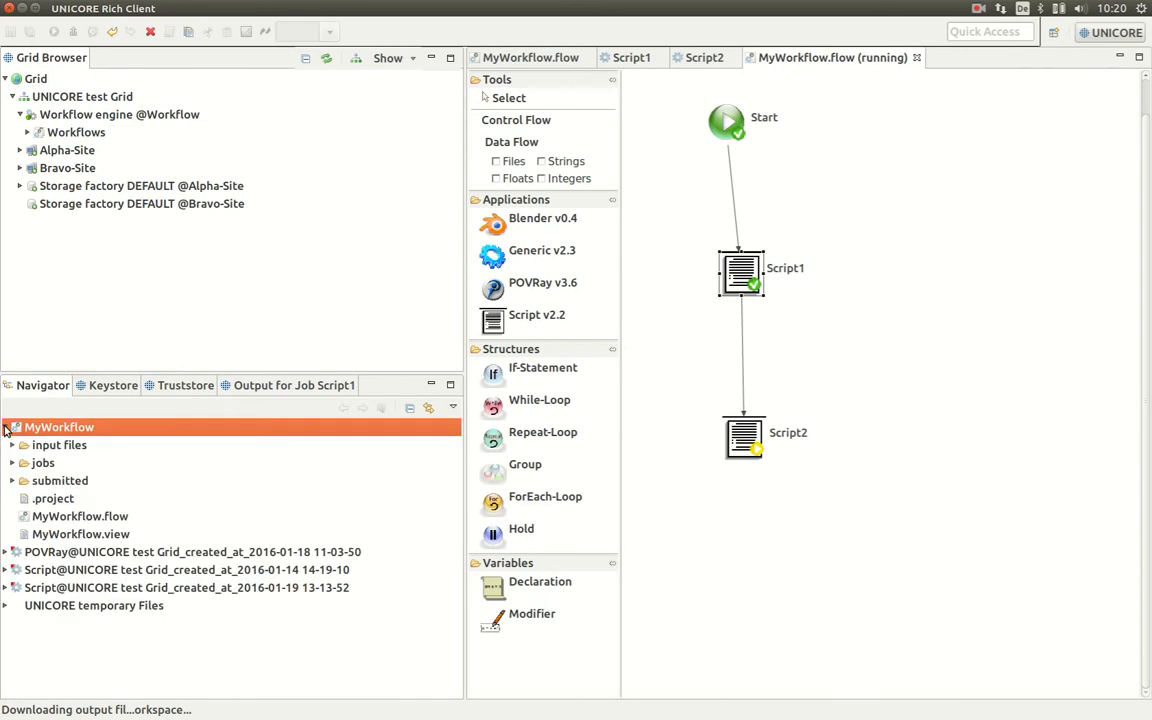
{"action": "left_click", "coordinate": [12, 481]}
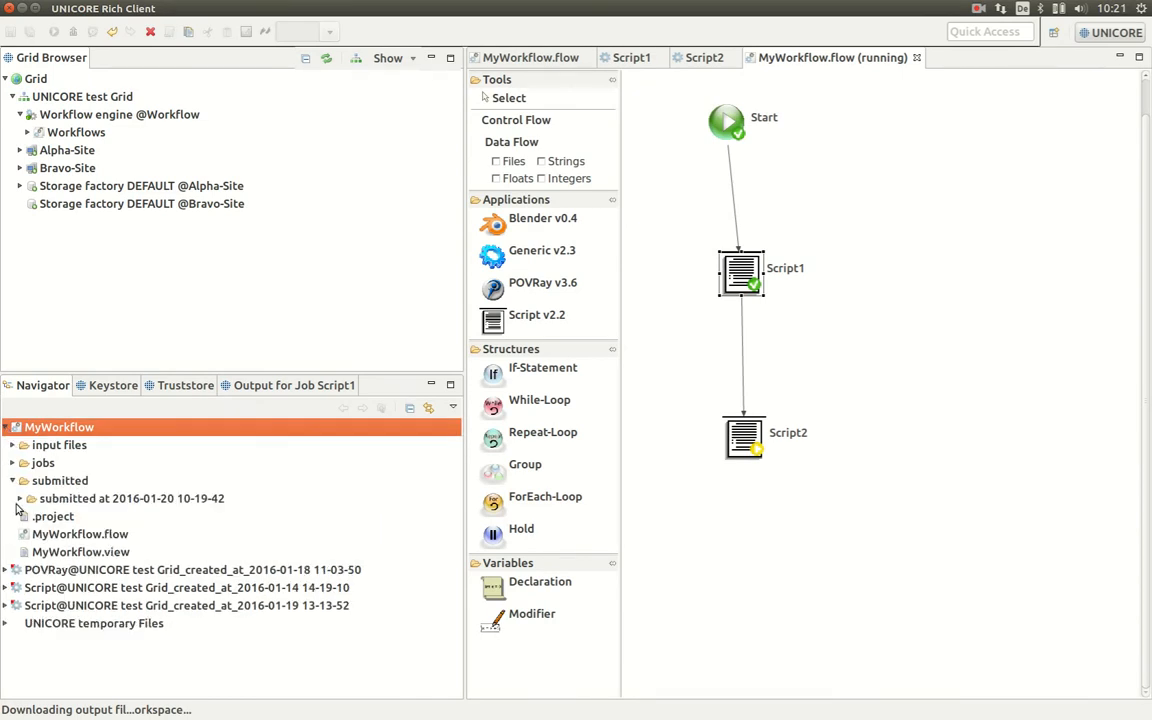
{"action": "left_click", "coordinate": [20, 498]}
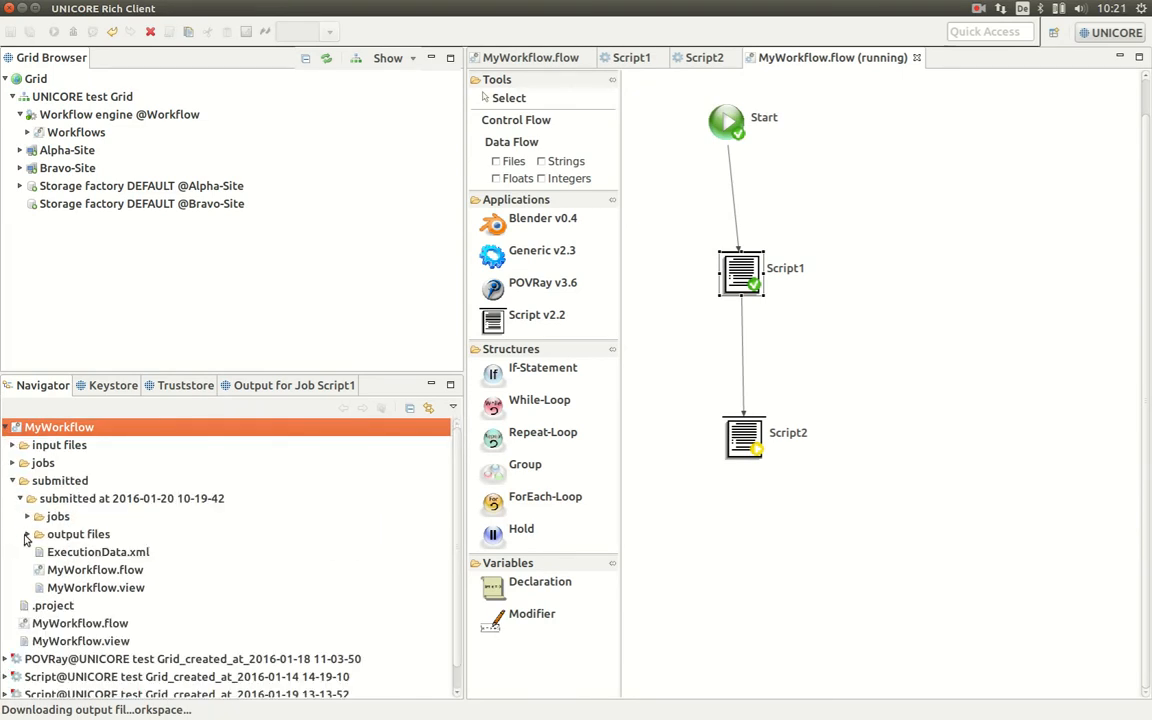
{"action": "left_click", "coordinate": [27, 534]}
{"action": "left_click", "coordinate": [35, 554]}
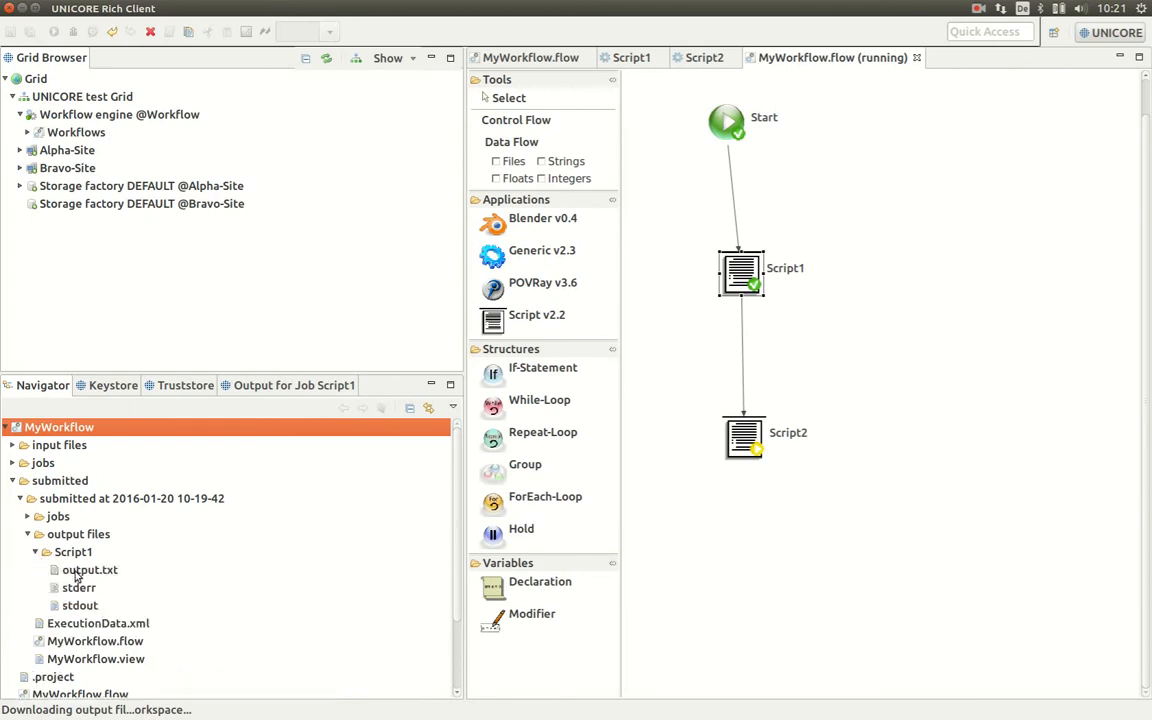
{"action": "double_click", "coordinate": [89, 571]}
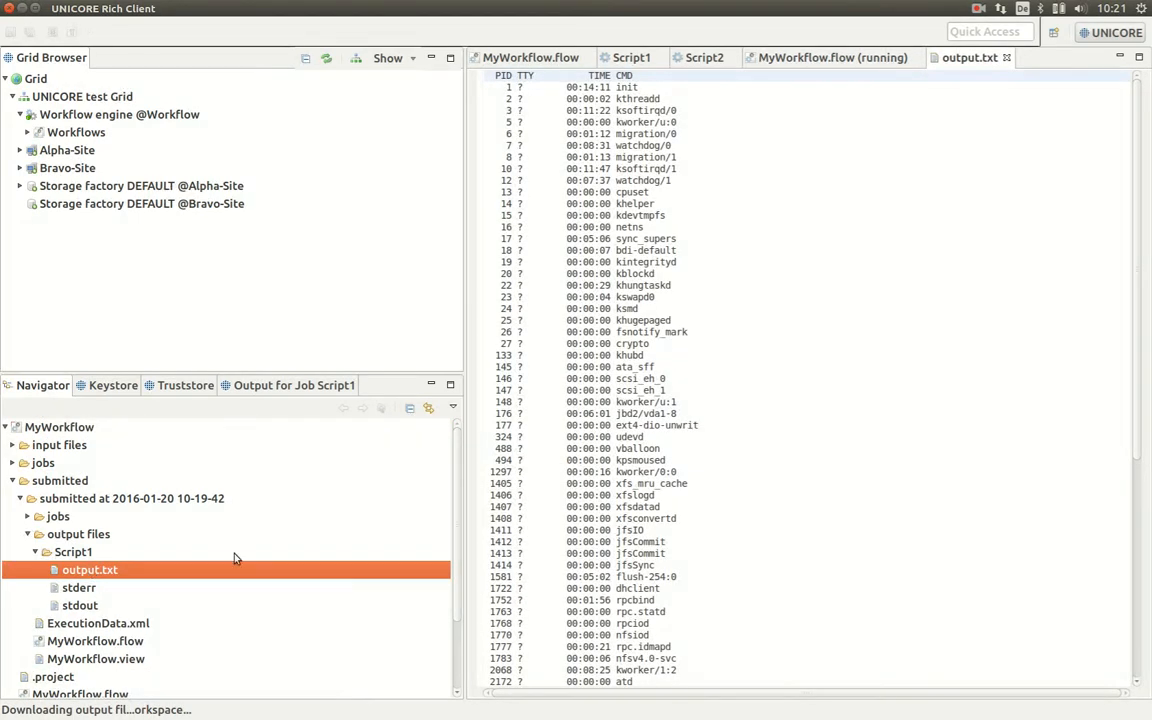
{"action": "left_click", "coordinate": [1005, 58]}
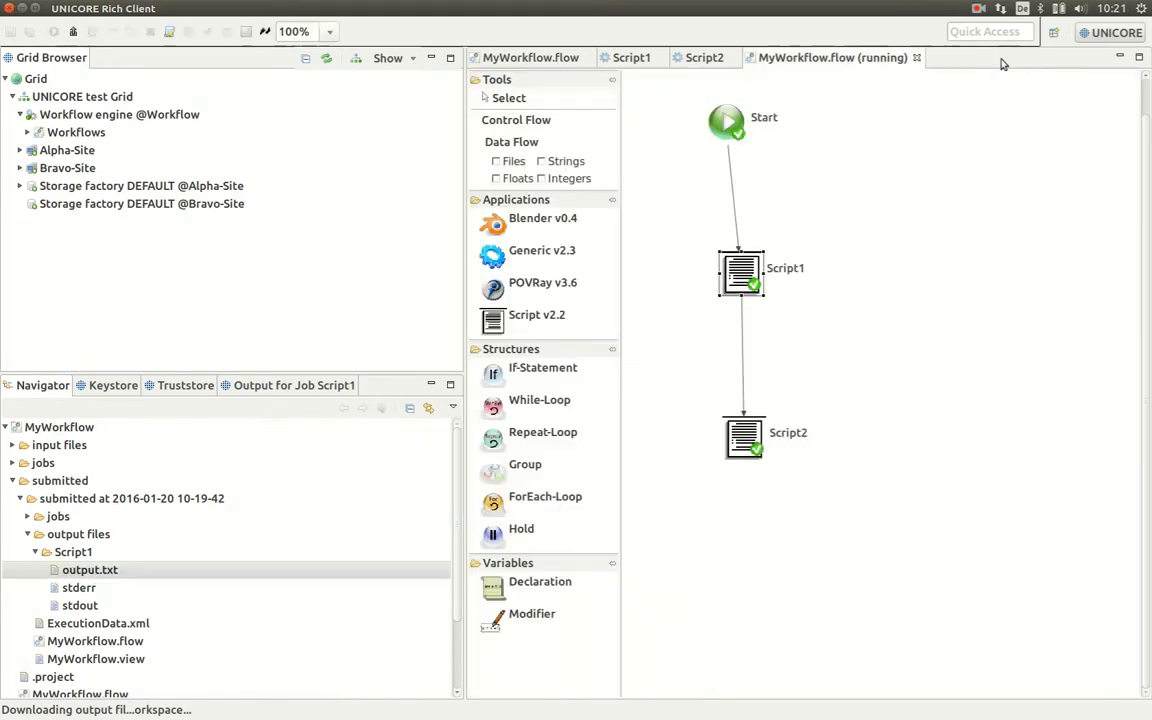
{"action": "left_click", "coordinate": [7, 427]}
- Fetch Script2's output files stdout and stderr into the proposed download folder
{"action": "left_click", "coordinate": [752, 431]}
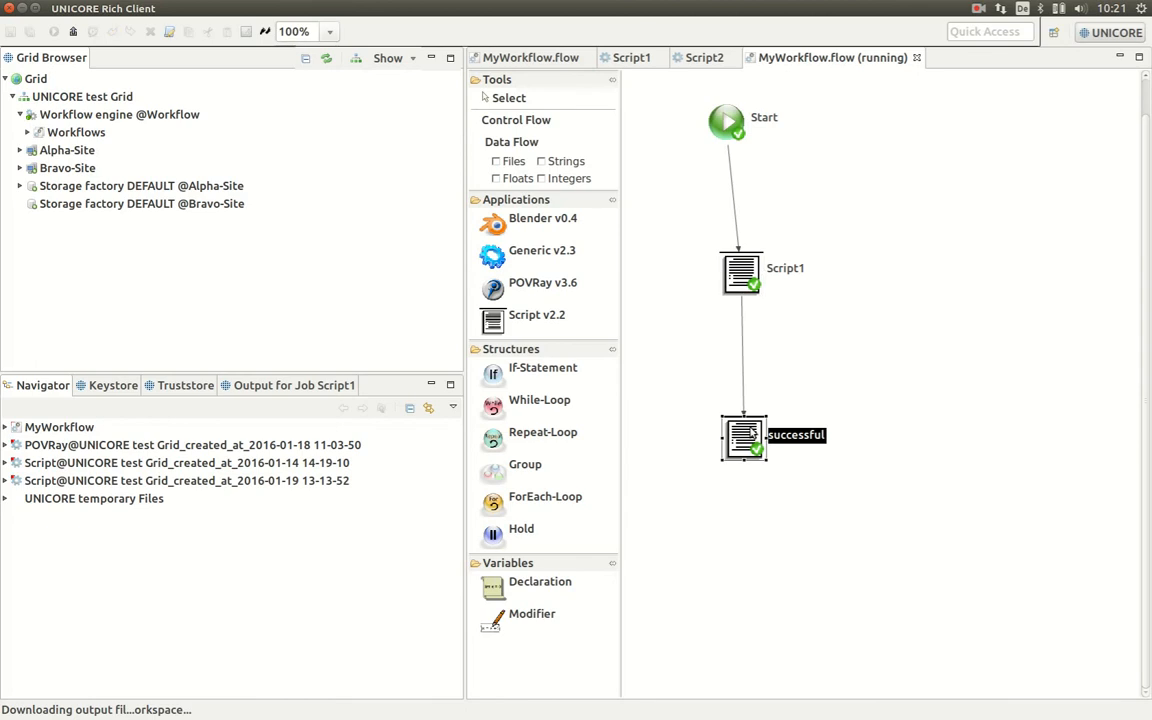
{"action": "right_click", "coordinate": [752, 431]}
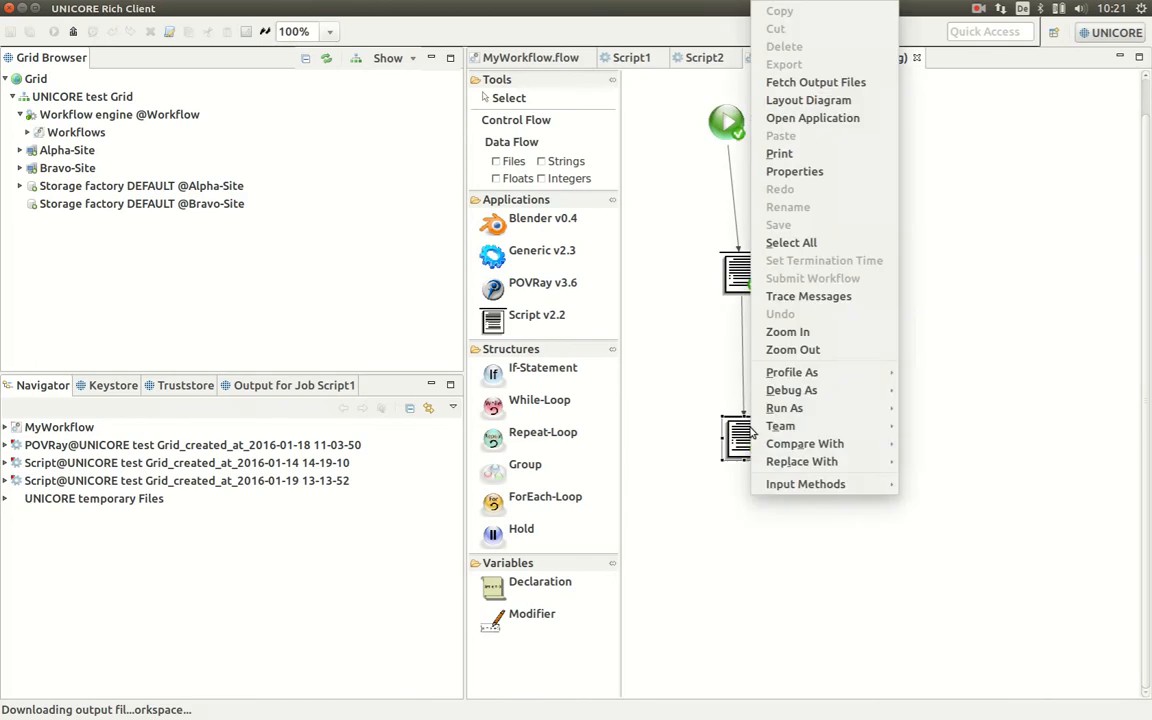
{"action": "left_click", "coordinate": [838, 83]}
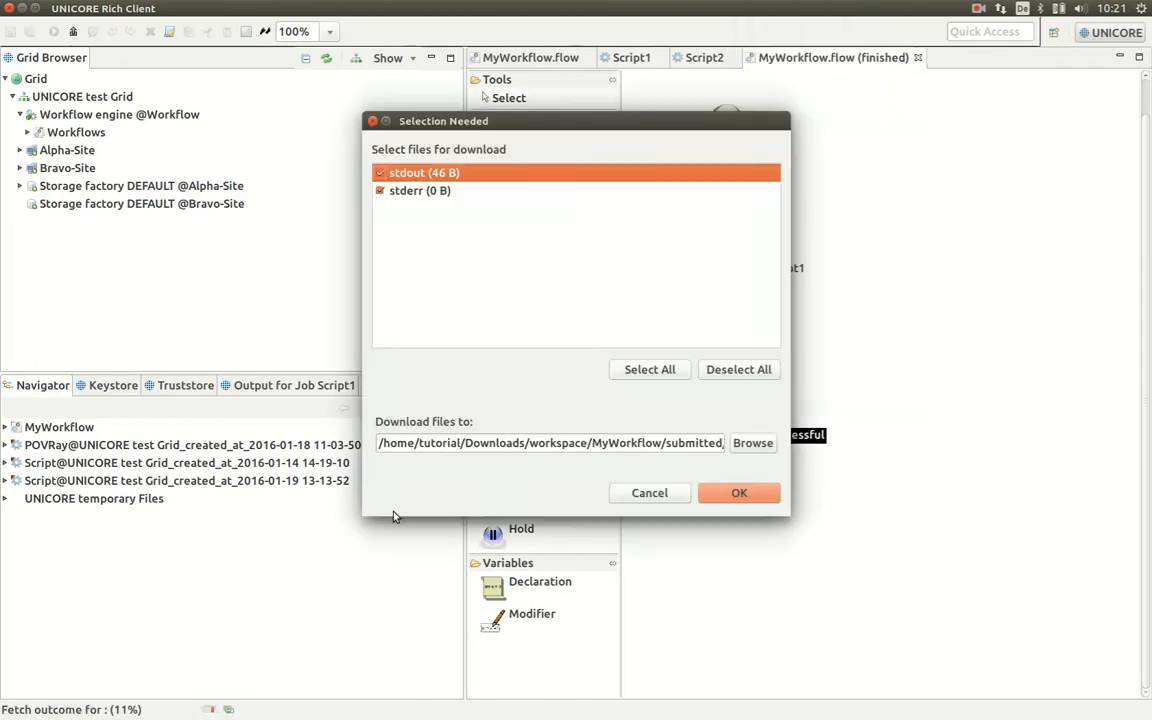
{"action": "left_click", "coordinate": [765, 496]}
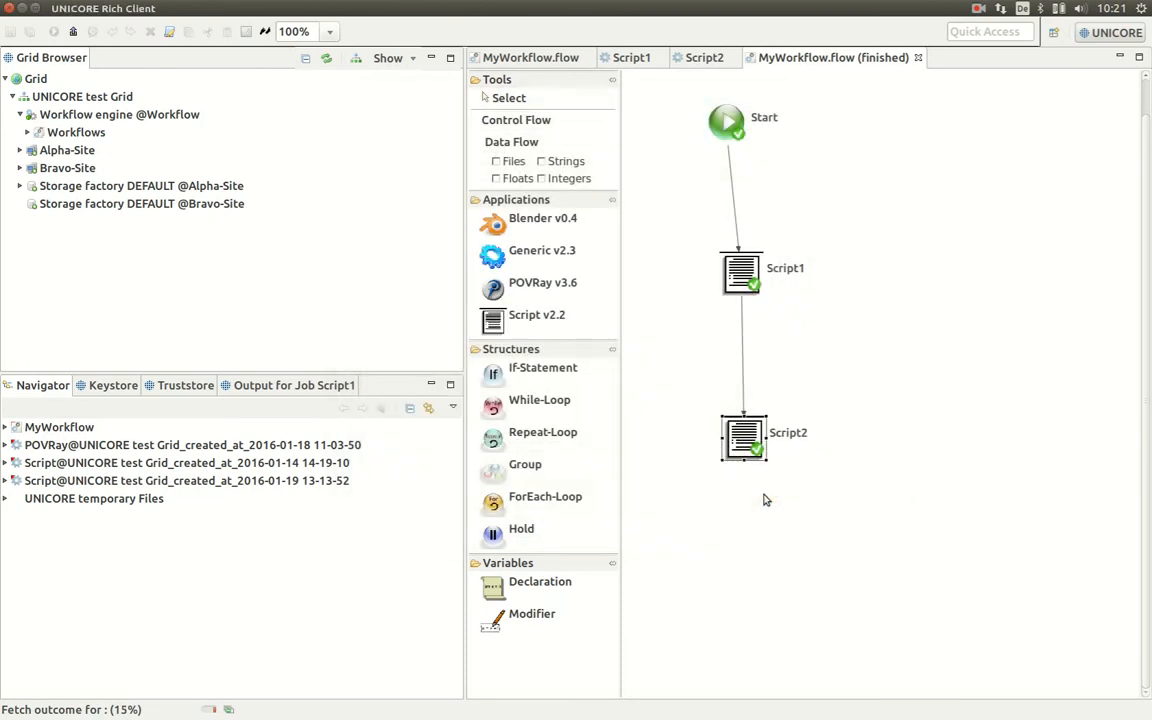